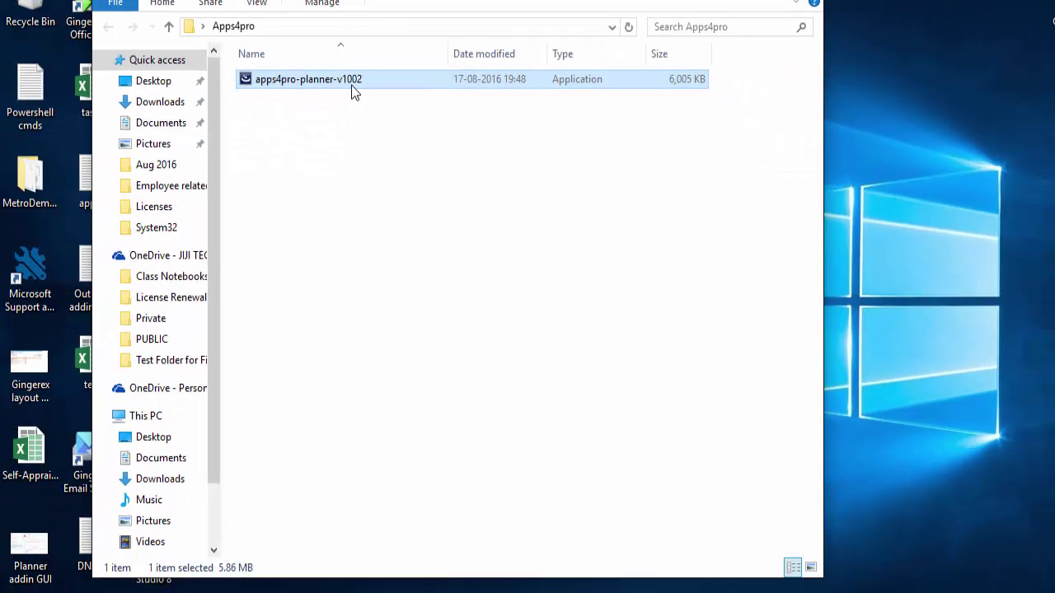
Run the Apps4.Pro Planner installer, accept the license and install the add-in.
double_click(351, 85)
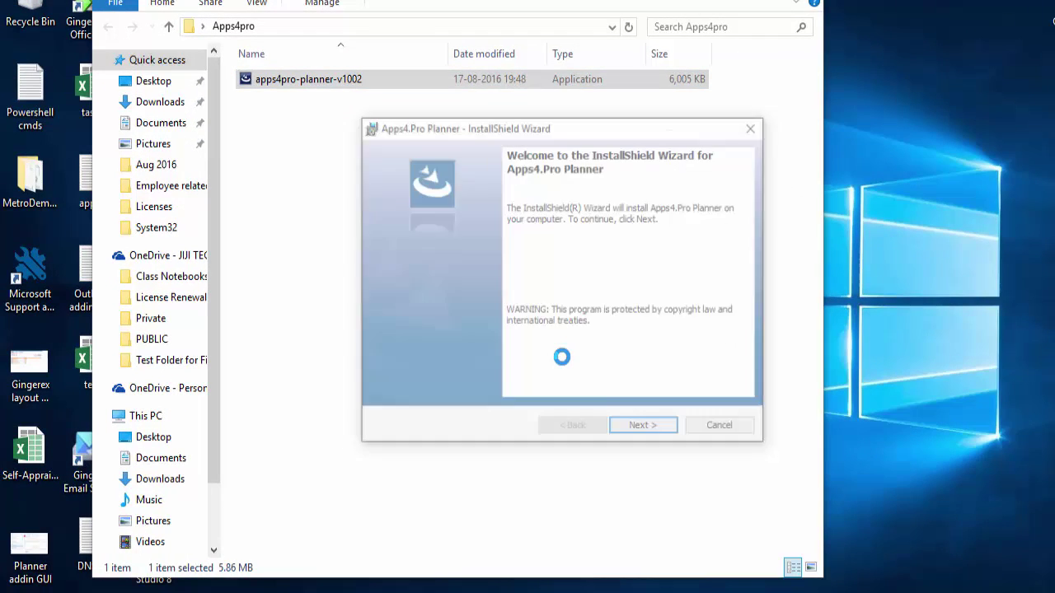
click(642, 427)
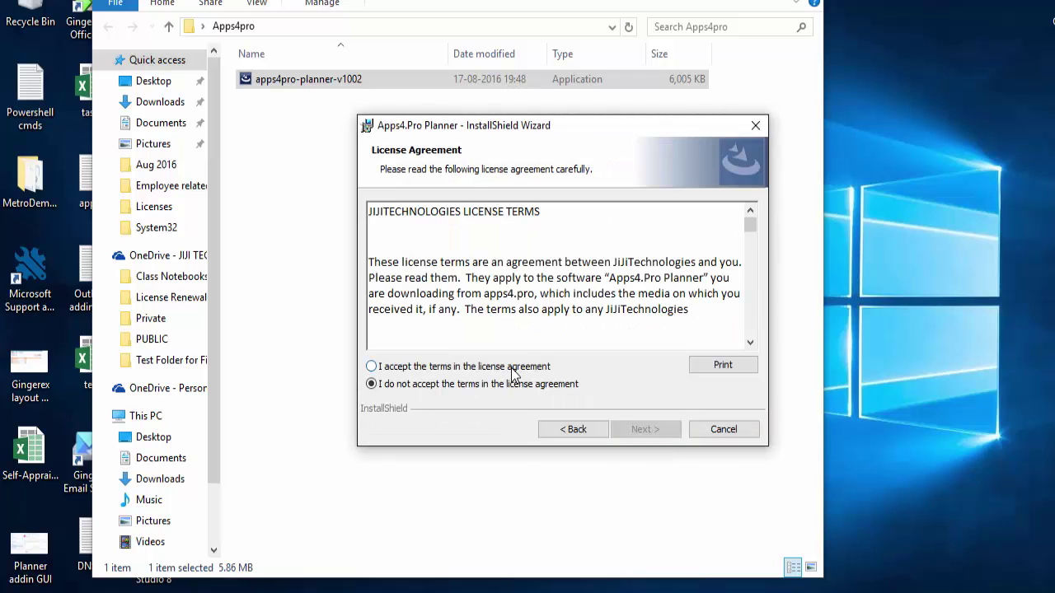
click(511, 368)
click(640, 429)
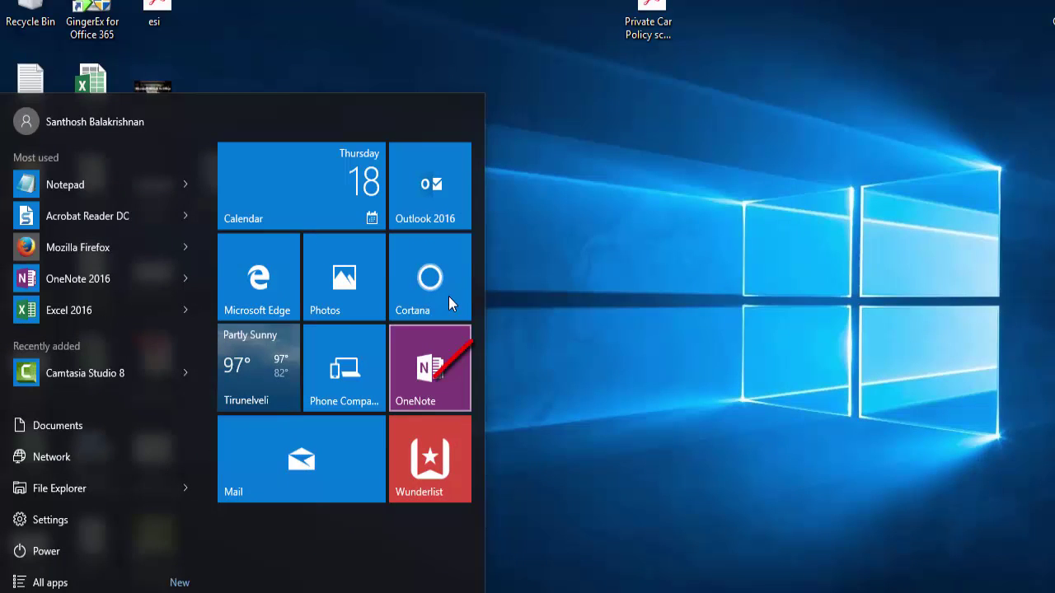
Accept the default Outlook profile so Outlook 2016 loads with the Planner add-in.
key(Return)
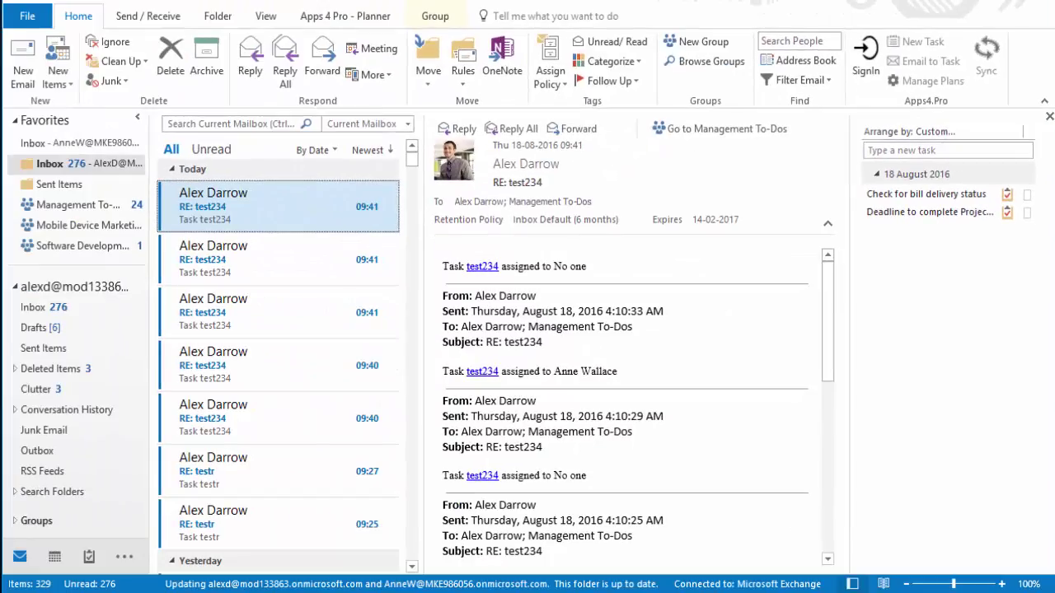
Sign in to the Apps 4 Pro - Planner add-in with the first listed account.
click(346, 15)
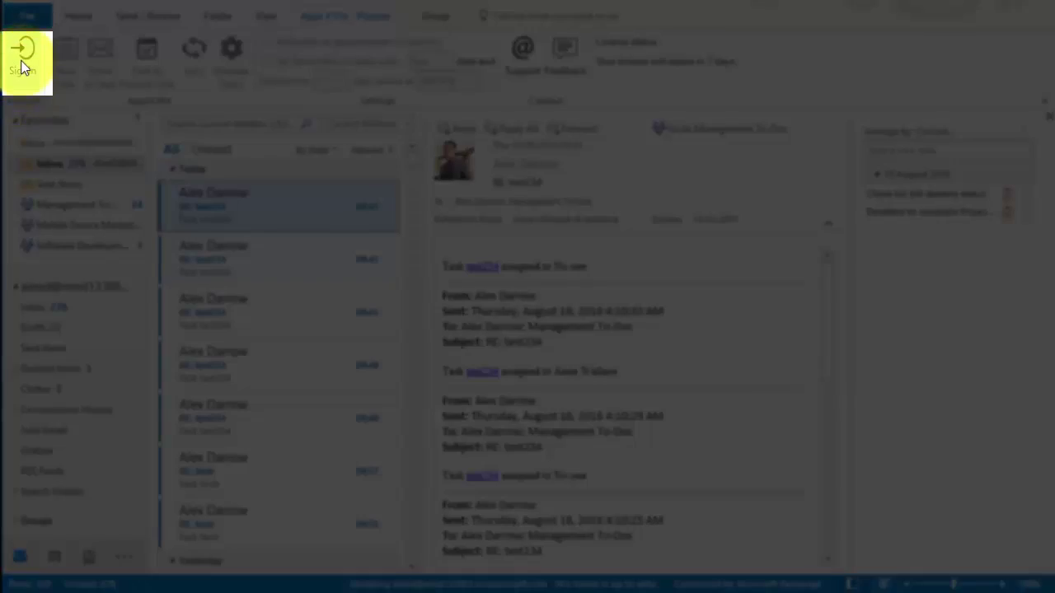
click(23, 68)
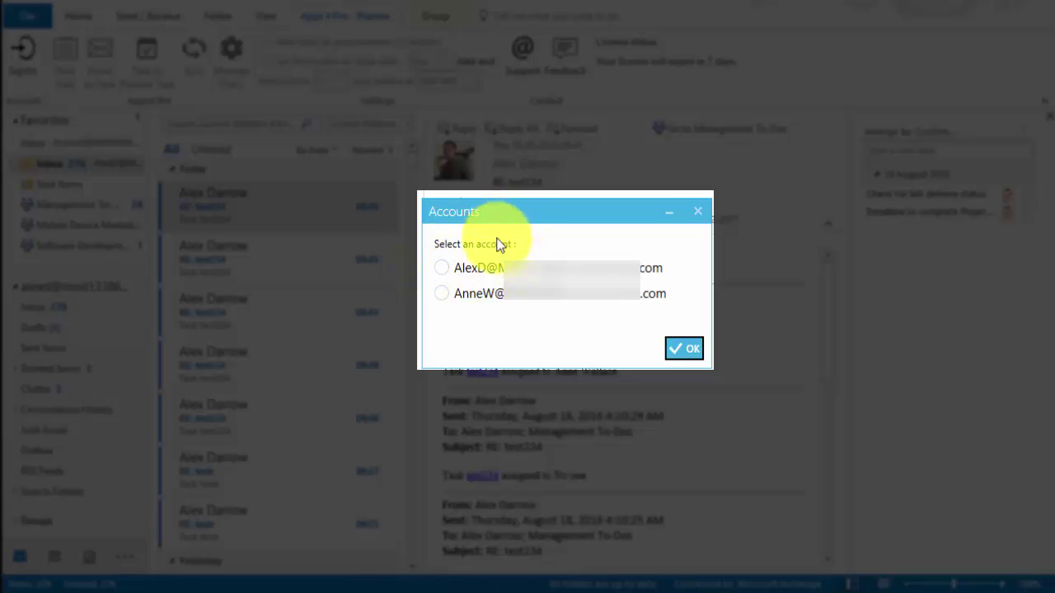
click(461, 269)
click(678, 346)
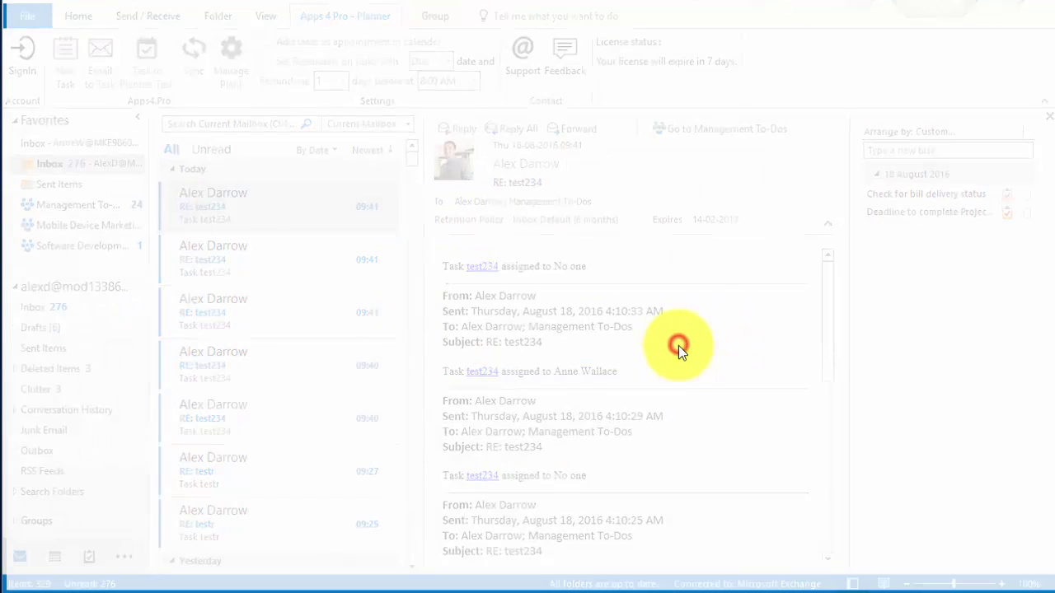
click(629, 192)
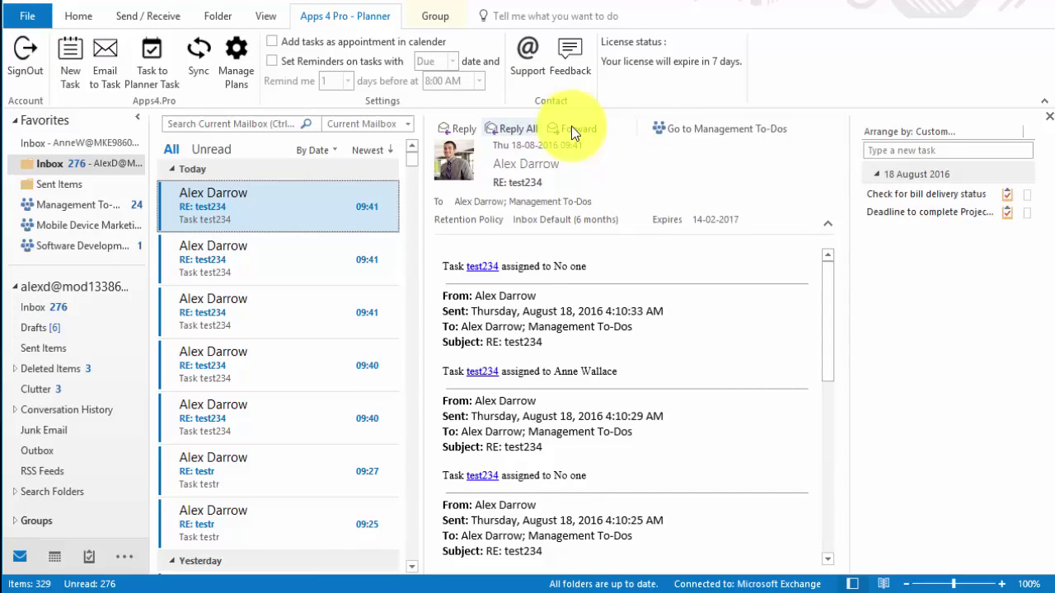
Show the To-Do List of synced Planner tasks alongside the Apps 4 Pro - Planner ribbon tab.
click(89, 557)
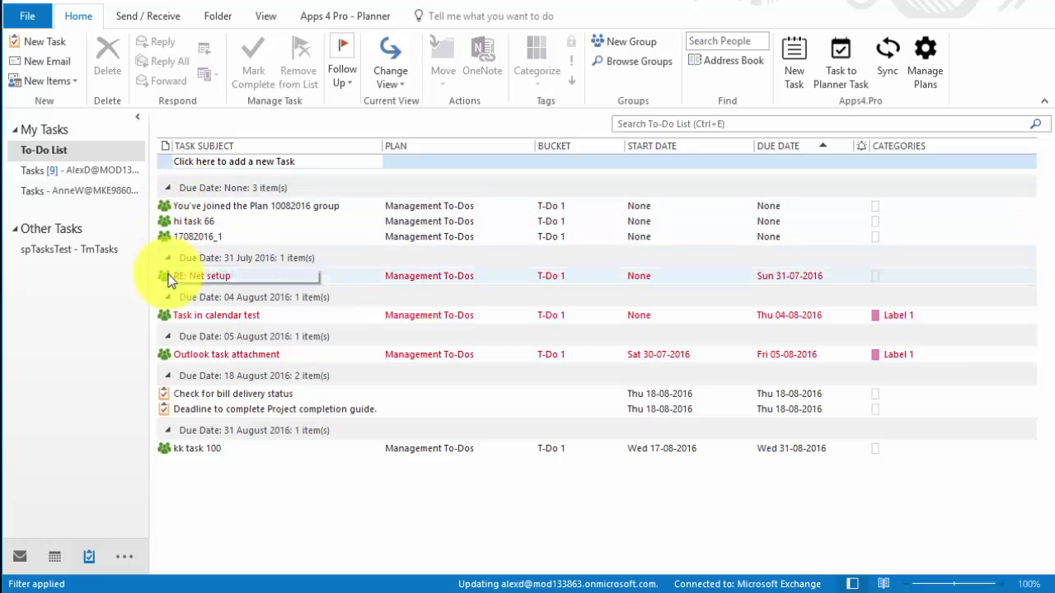
click(343, 15)
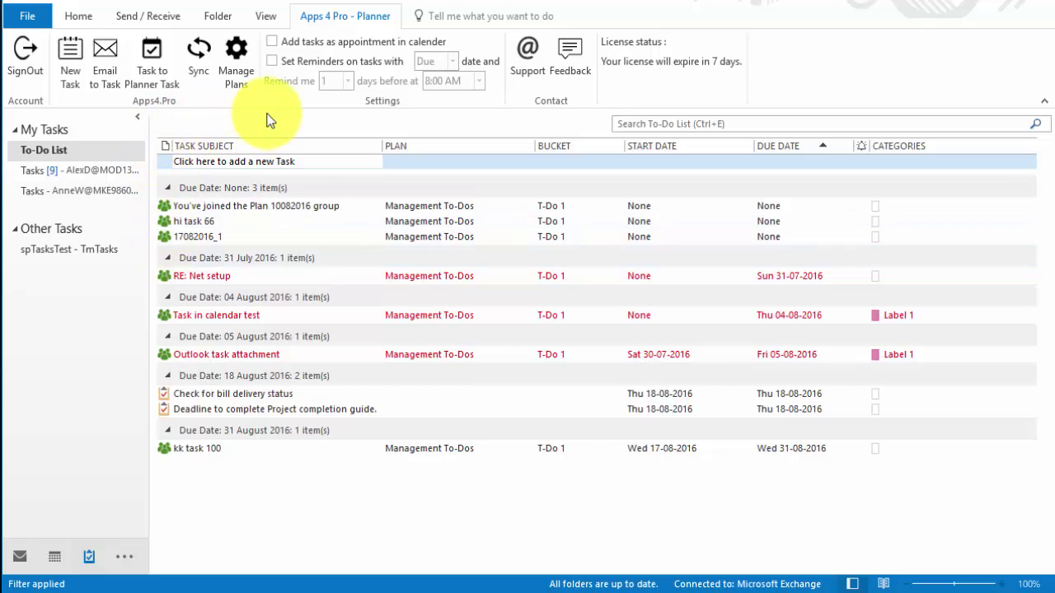
Start a new Planner task named 'Complete payment process for audit', keeping the current assignee.
click(65, 73)
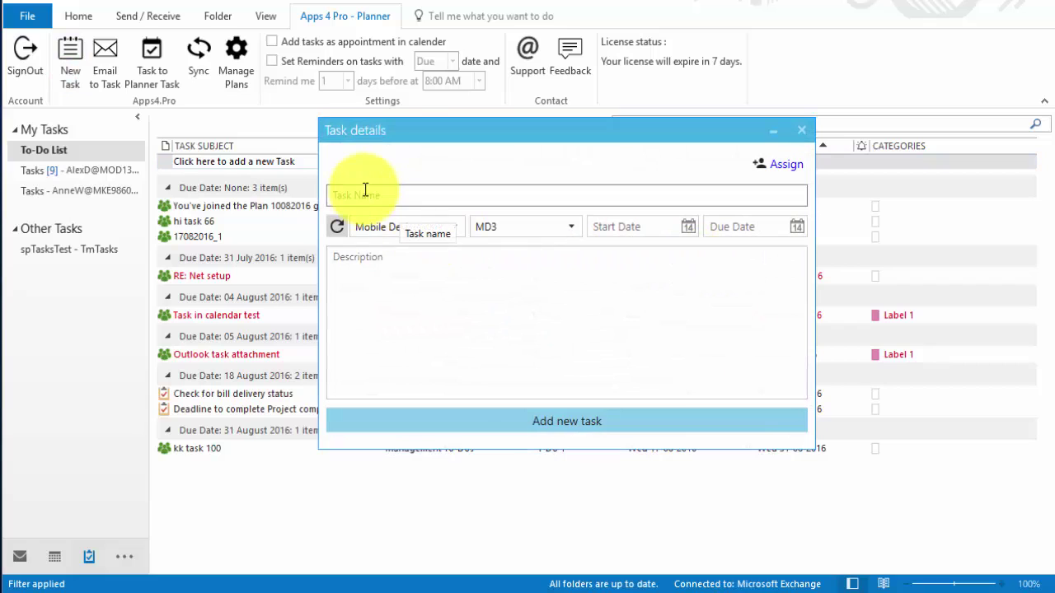
click(368, 196)
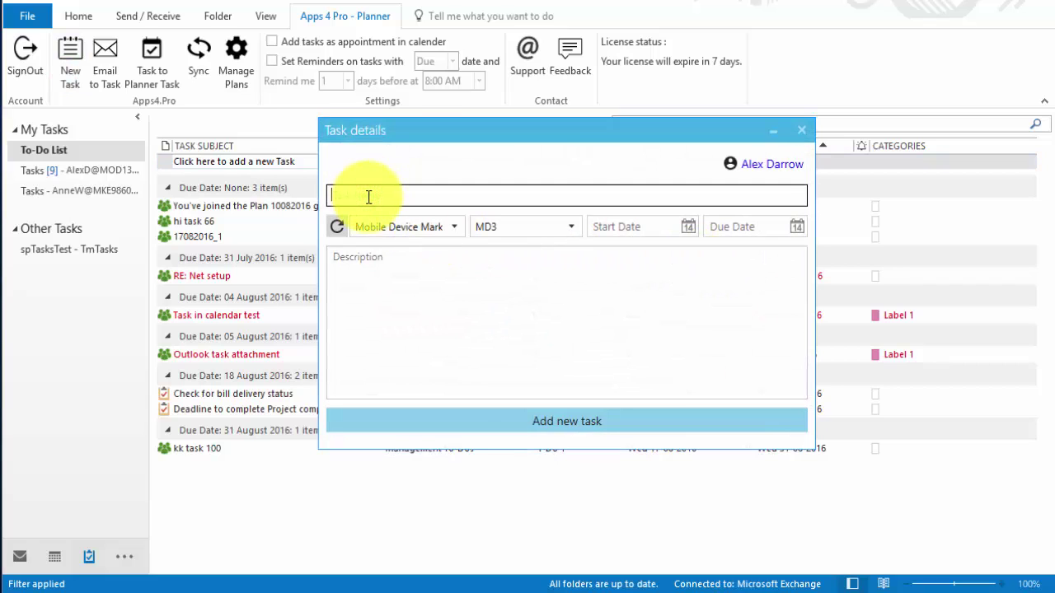
text(Complete payment process for audit)
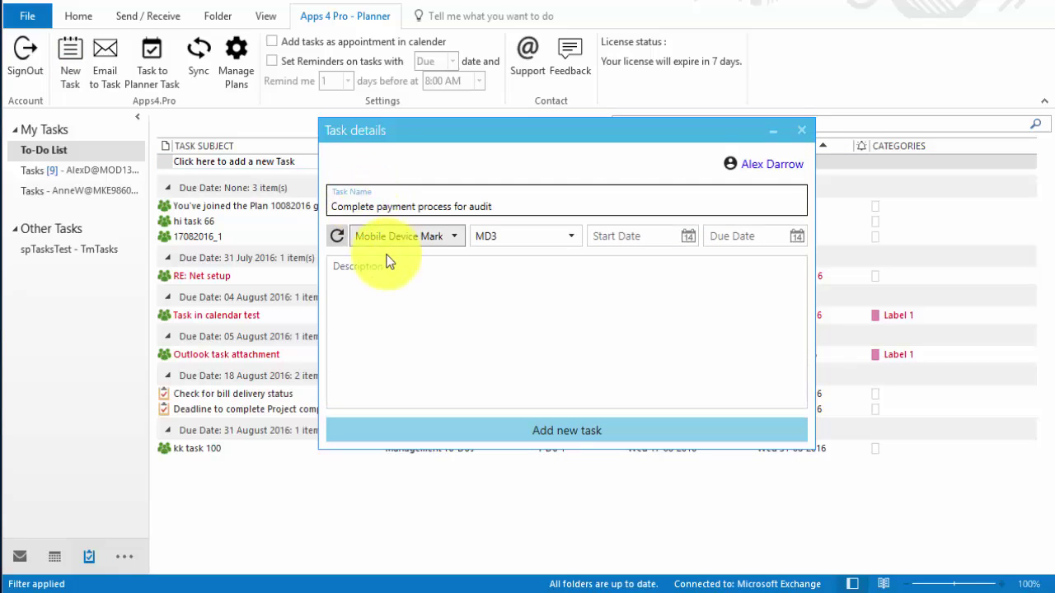
click(771, 166)
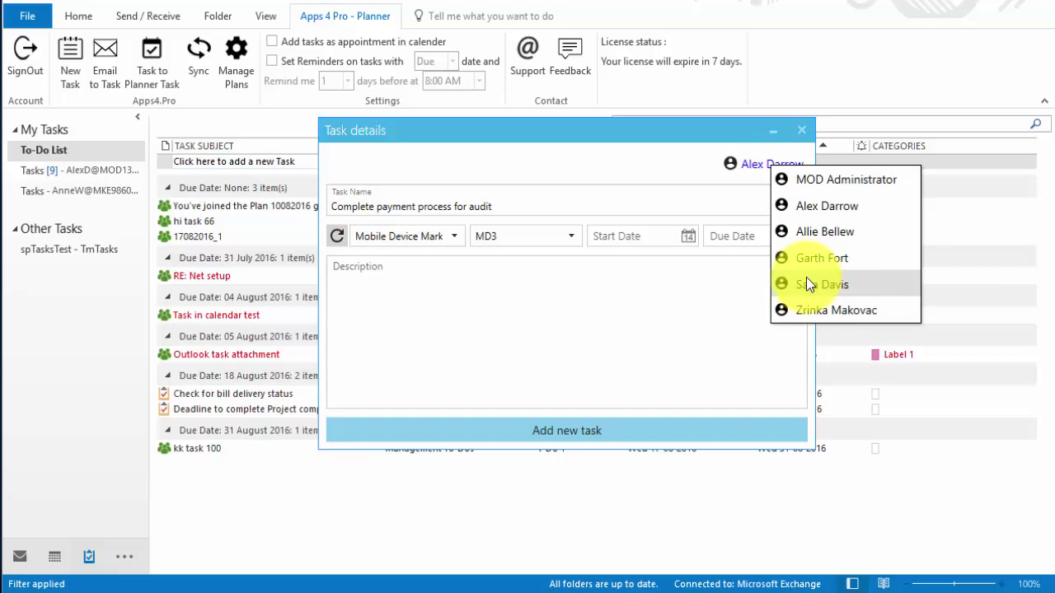
click(680, 163)
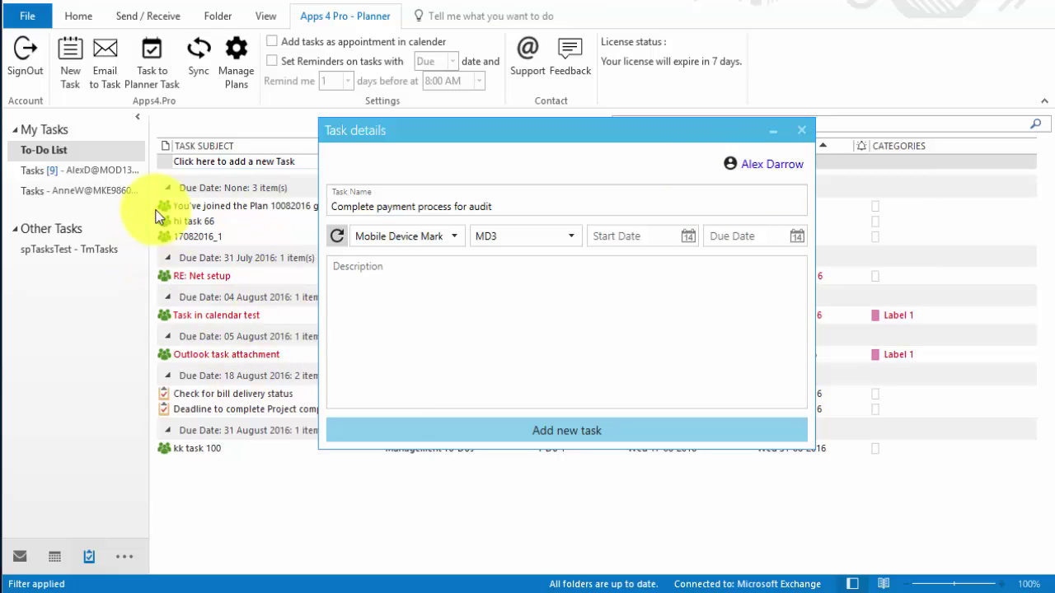
Give the task start date 18-08-2016 and due date 20-08-2016, then add it.
click(687, 236)
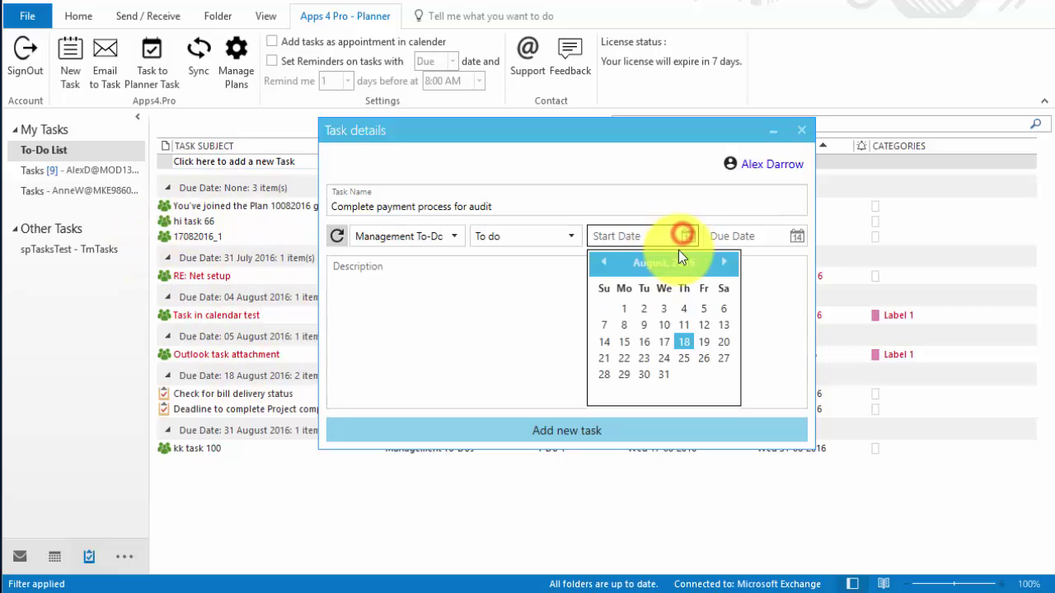
click(683, 342)
click(796, 239)
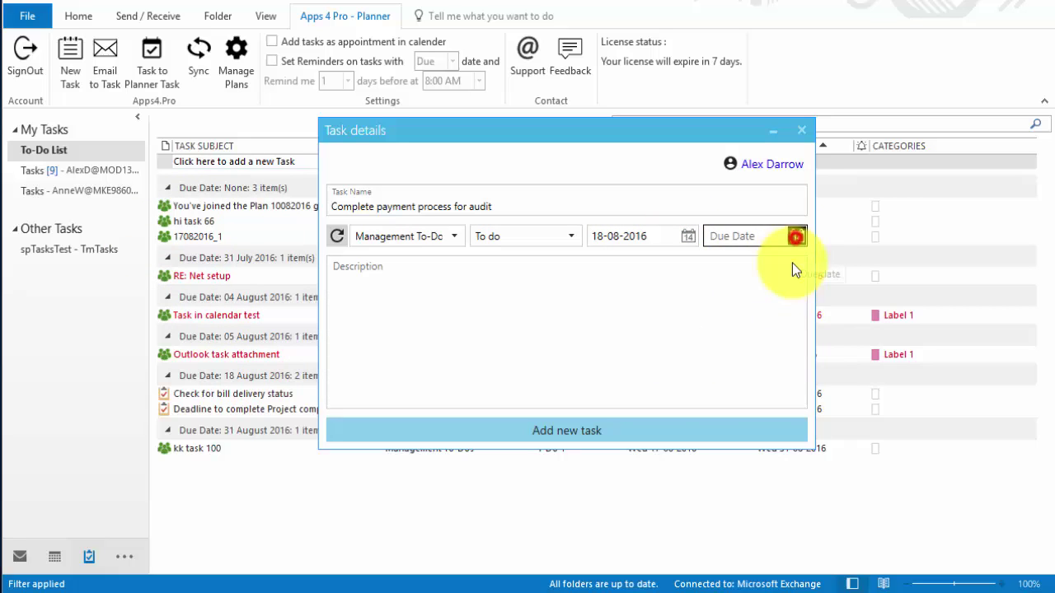
click(840, 341)
click(584, 294)
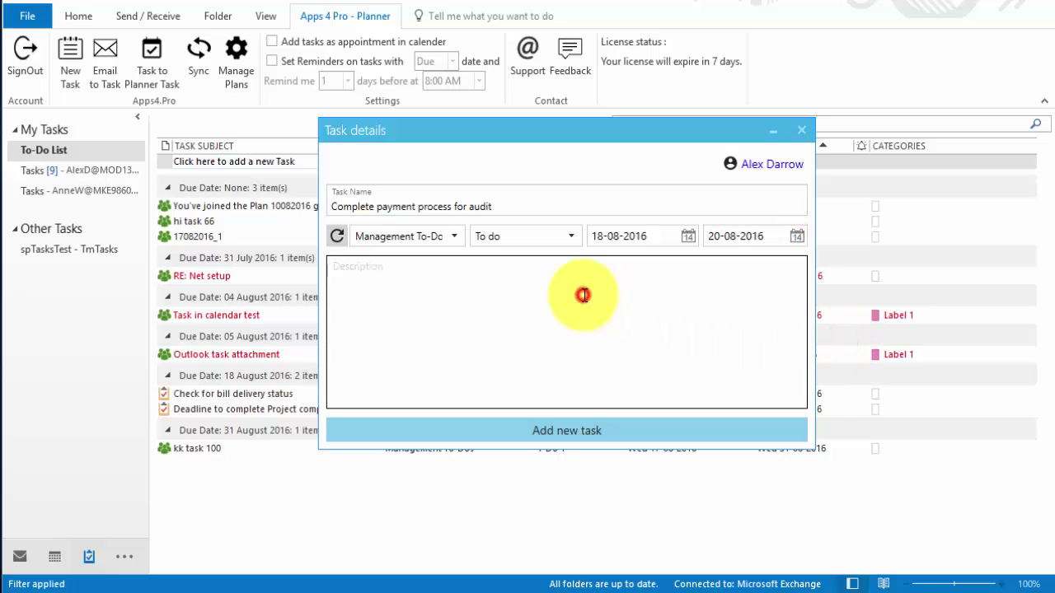
click(607, 432)
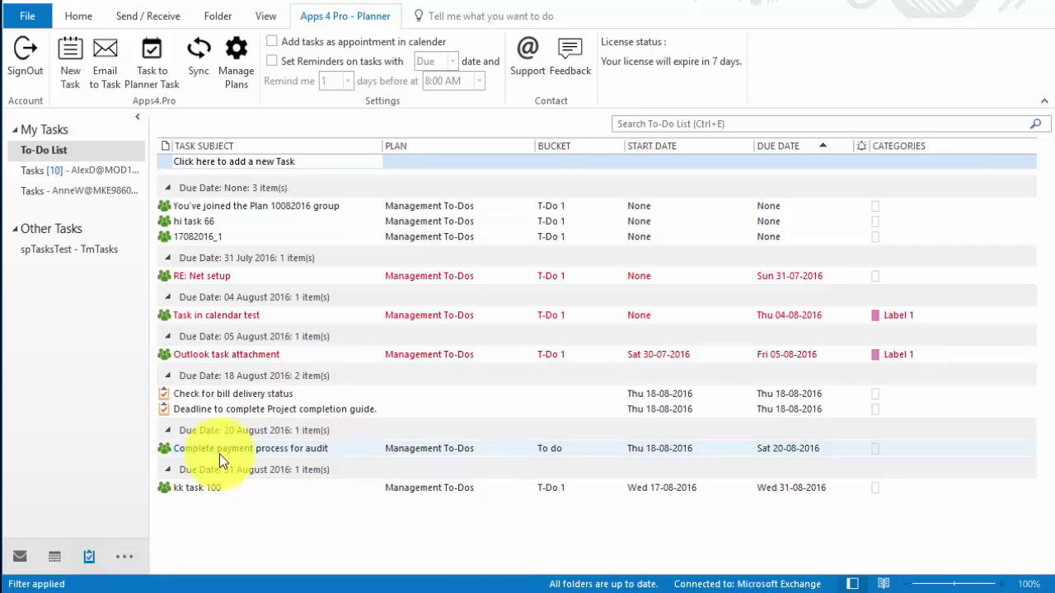
Return to the Inbox mail view with the Apps 4 Pro - Planner tab showing.
key(ctrl+1)
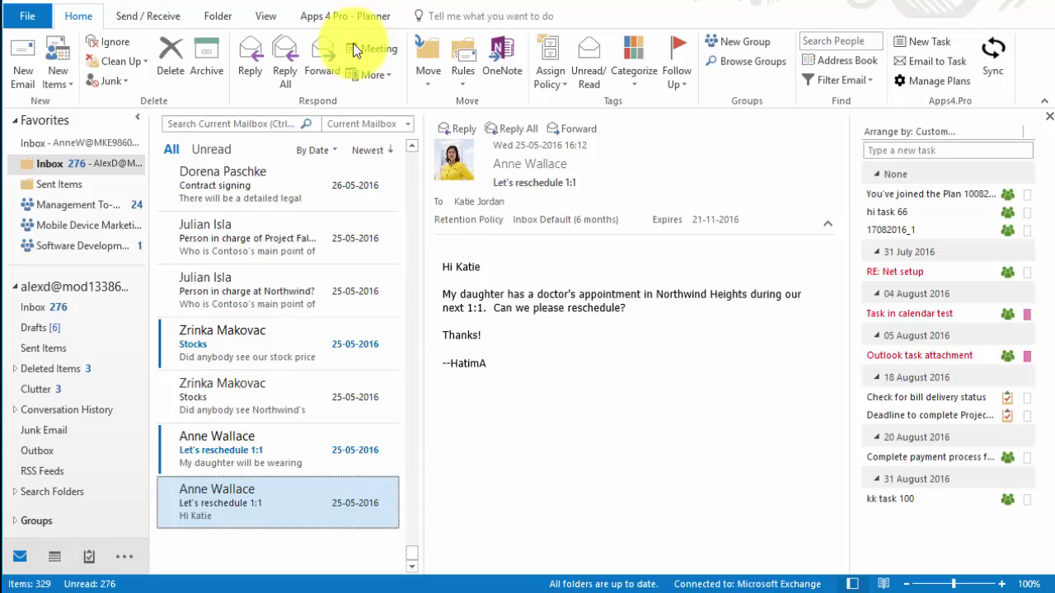
click(344, 15)
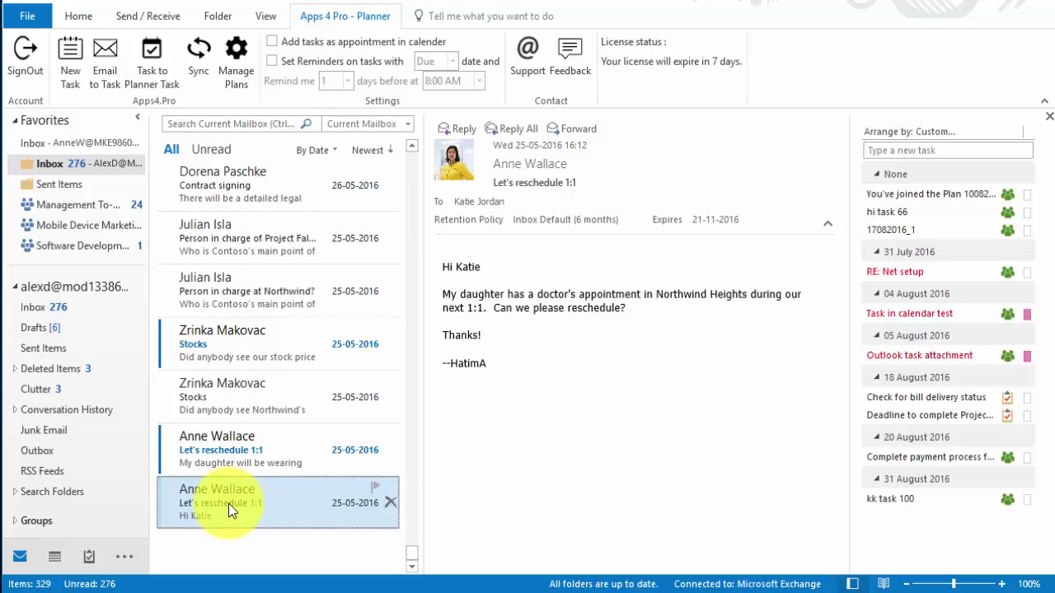
Convert the 'Let's reschedule 1:1' email into a Management To-Dos task running 18–20 August 2016.
click(108, 74)
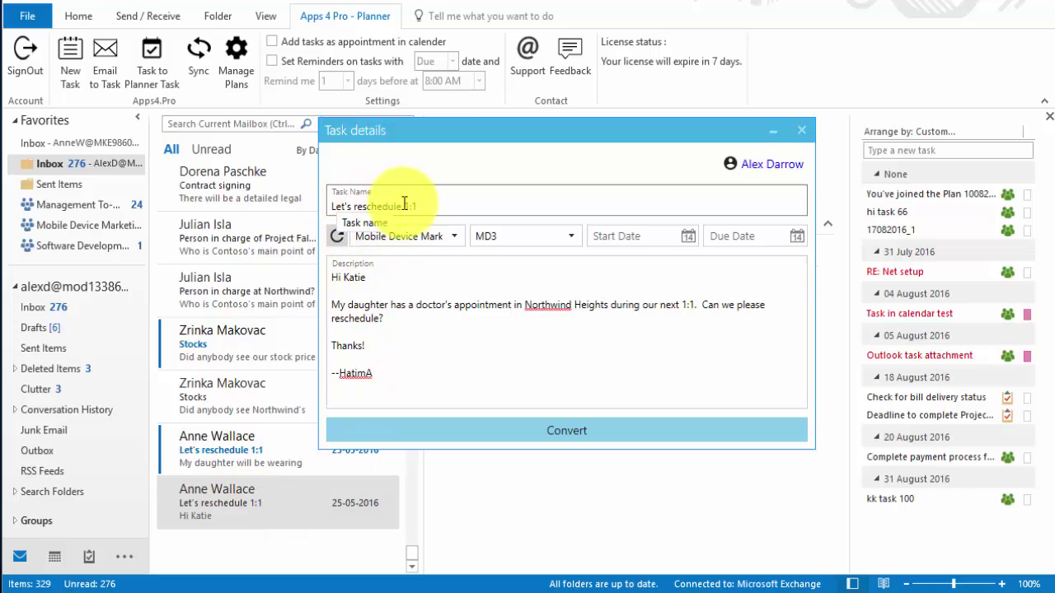
mouse_move(489, 130)
mouse_down()
mouse_move(469, 132)
mouse_move(501, 341)
mouse_up()
drag(604, 352, 544, 147)
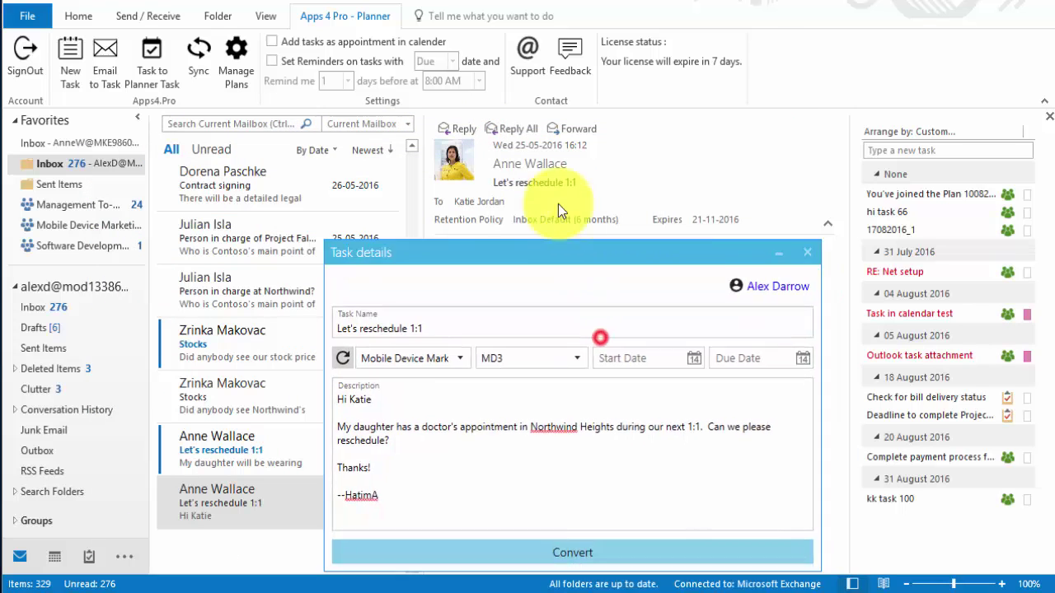
click(375, 239)
click(412, 281)
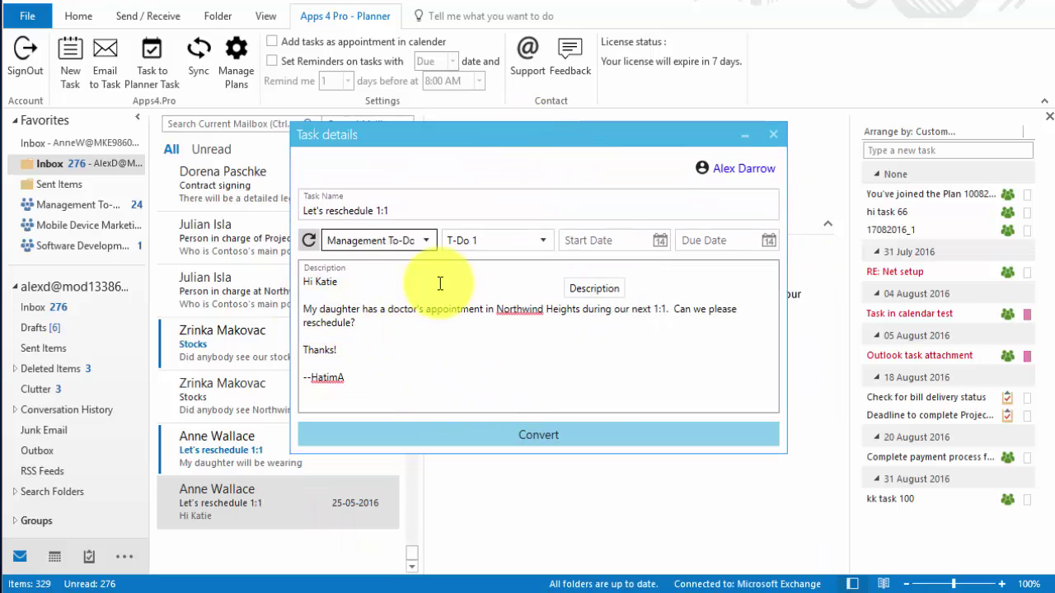
click(660, 240)
click(658, 348)
click(768, 240)
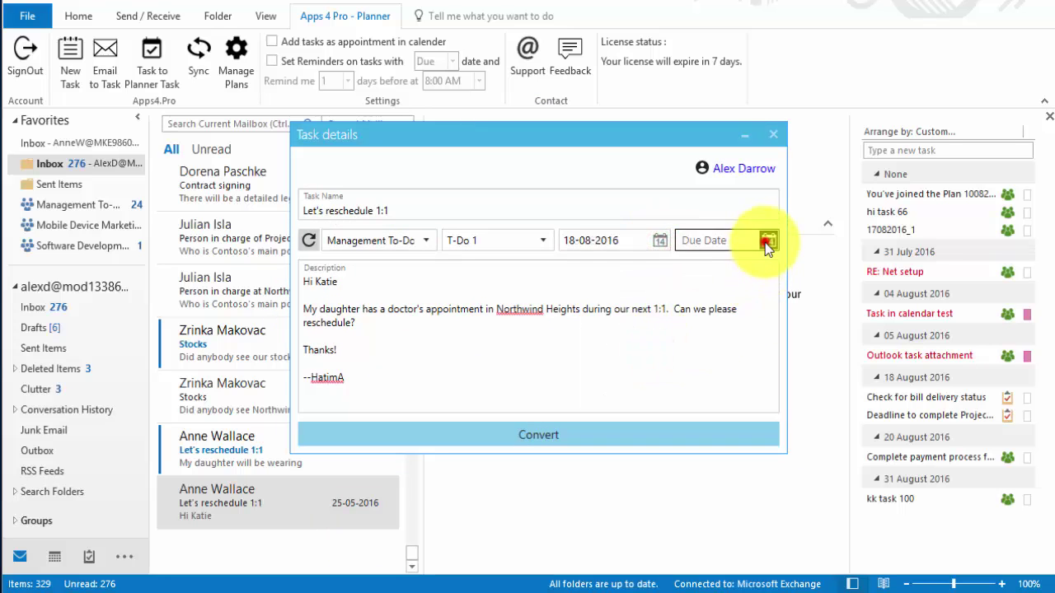
click(811, 341)
click(578, 438)
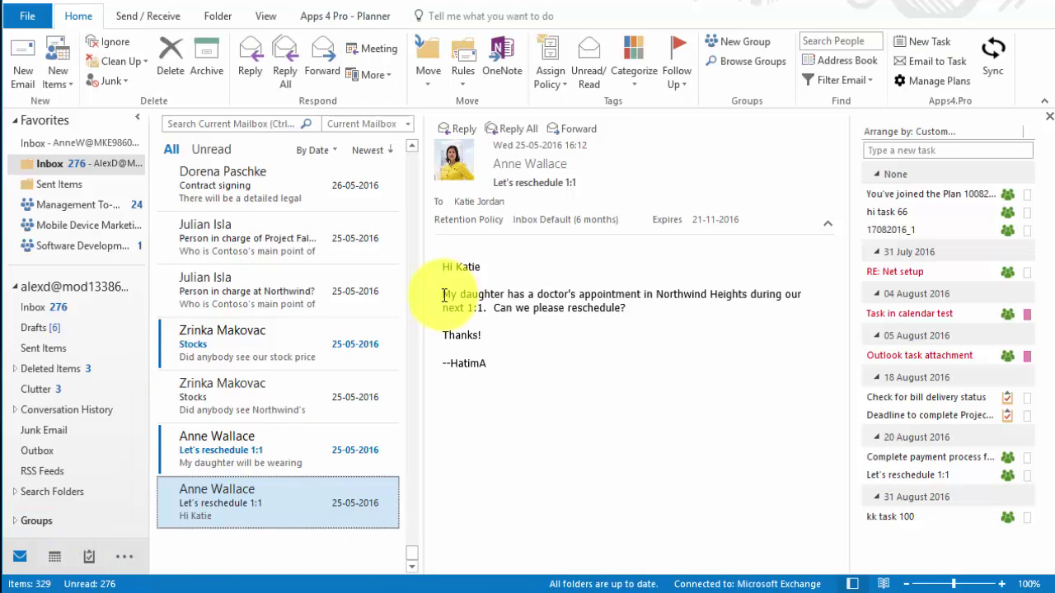
Create a Planner task from the selected doctor's appointment sentence in the email.
drag(444, 295, 738, 292)
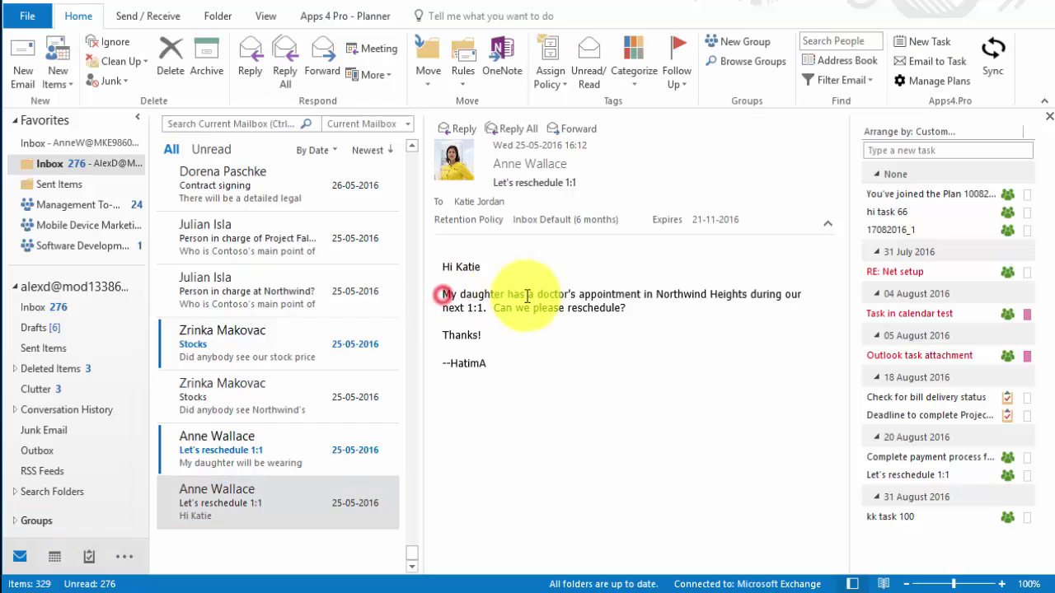
right_click(738, 297)
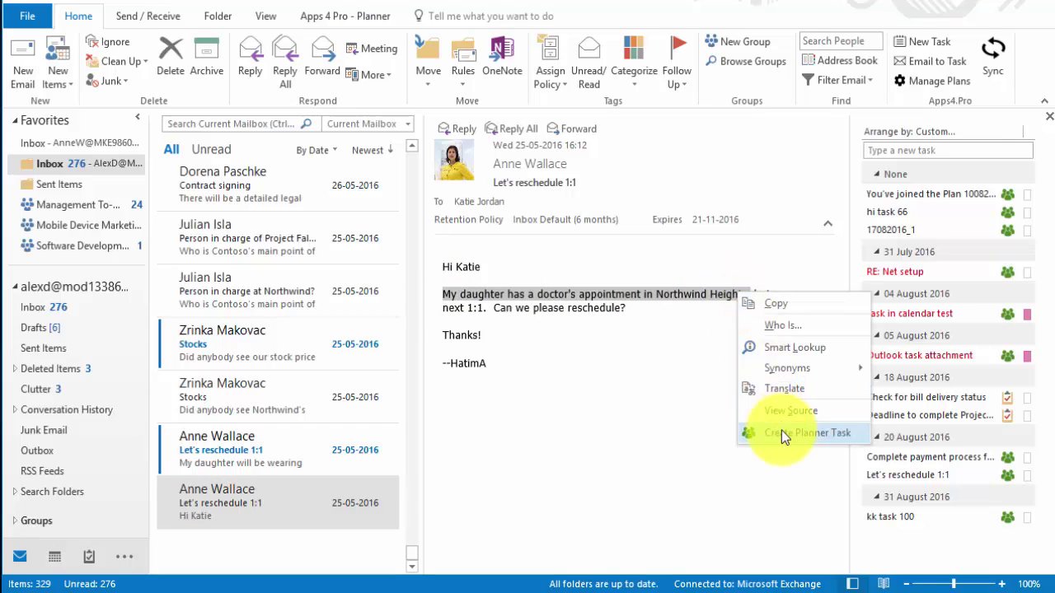
click(857, 437)
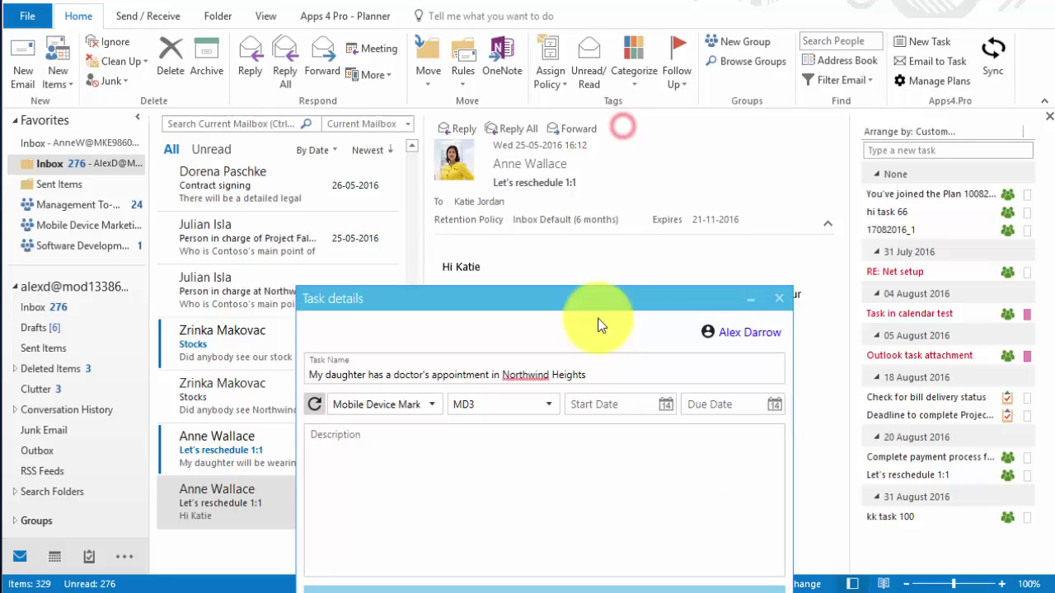
drag(624, 132, 552, 108)
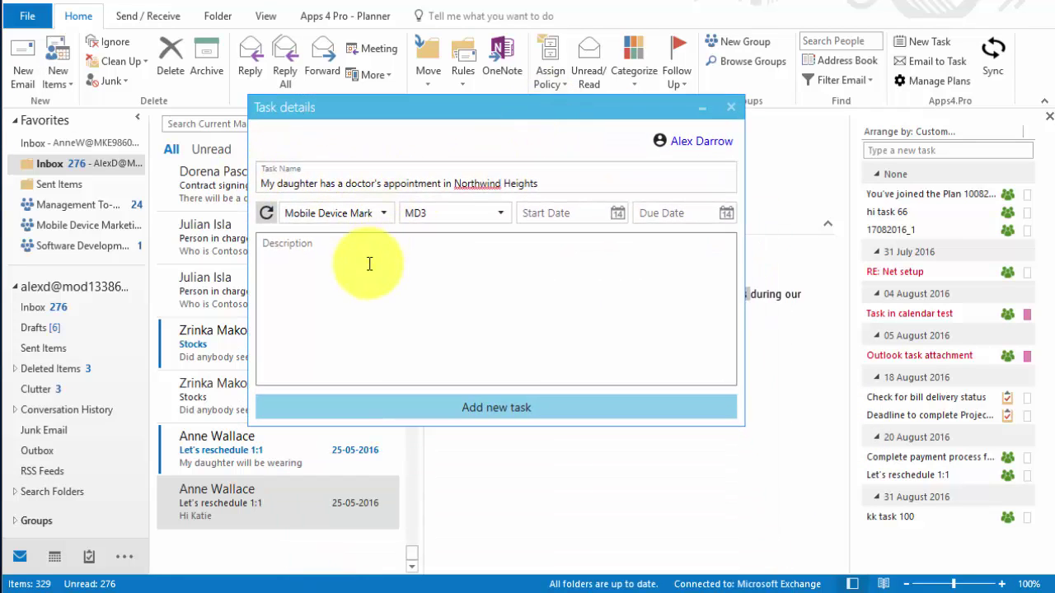
Put the task in Management To-Dos, bucket To do, assigned to the email's sender, and add it.
click(385, 214)
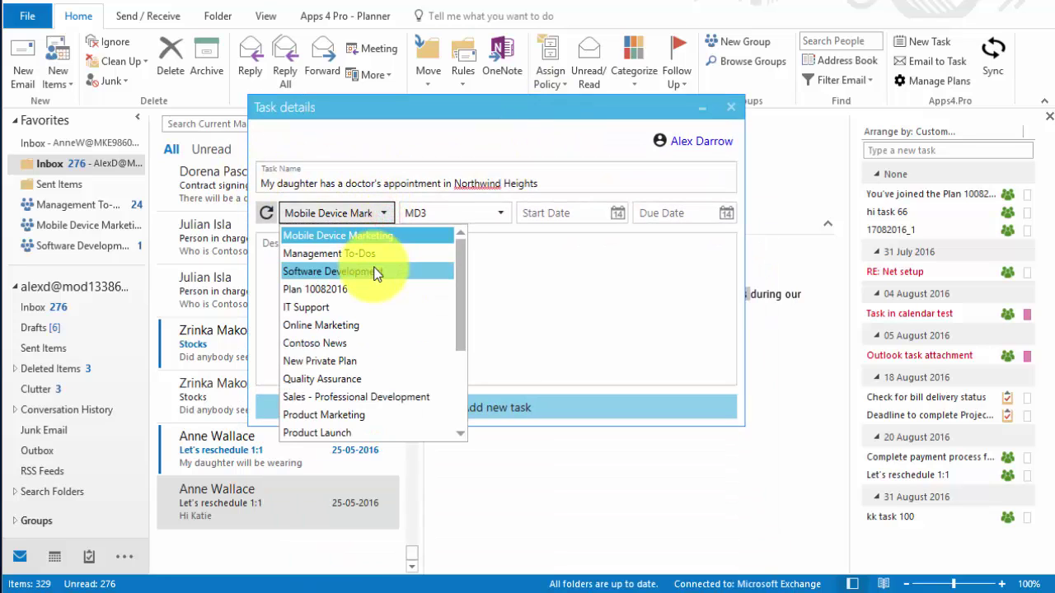
click(376, 254)
click(503, 214)
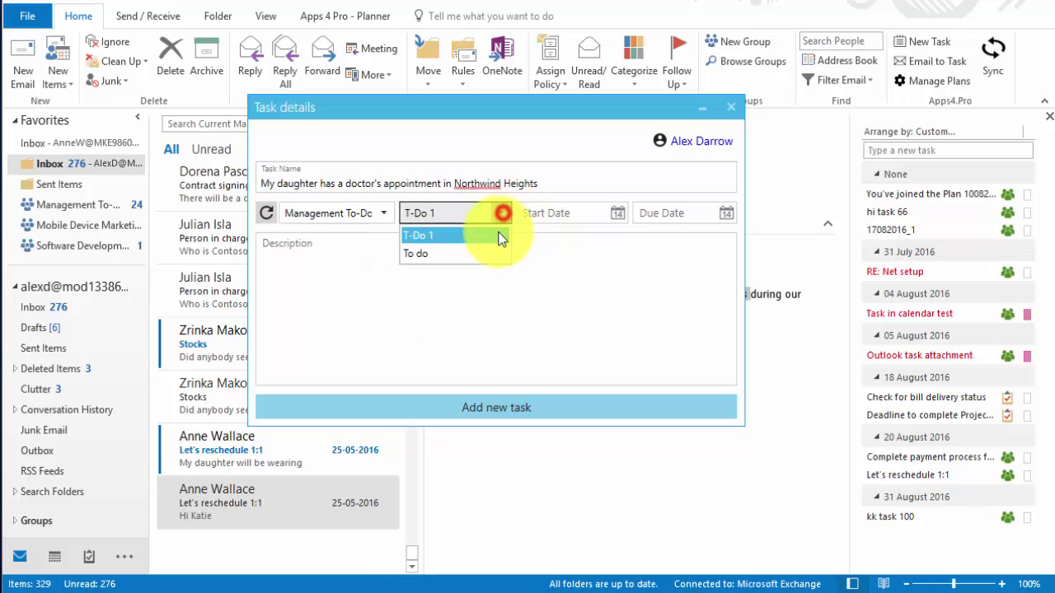
click(483, 252)
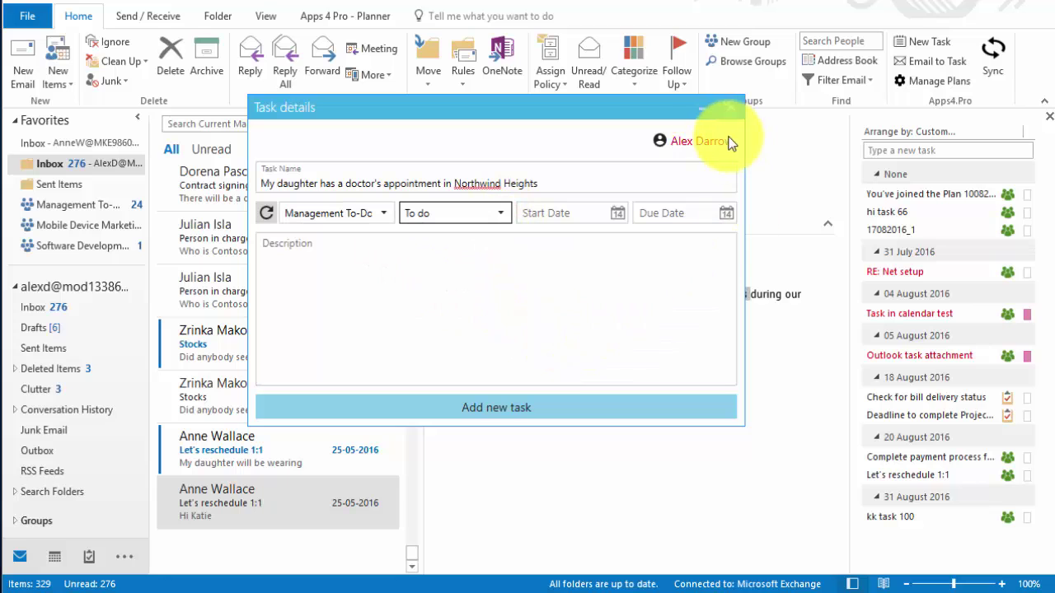
click(700, 141)
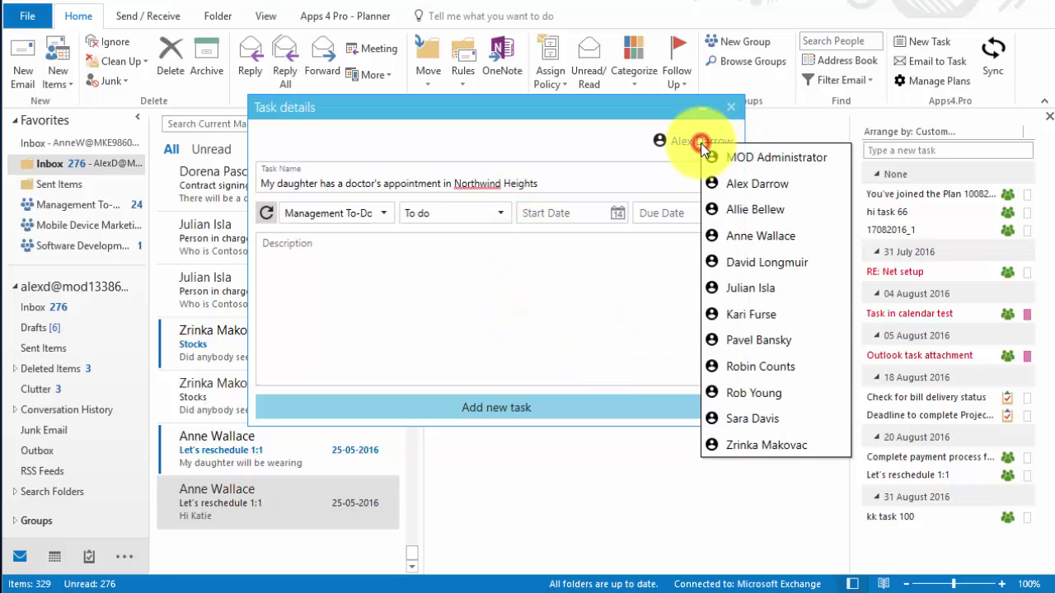
click(781, 231)
click(566, 406)
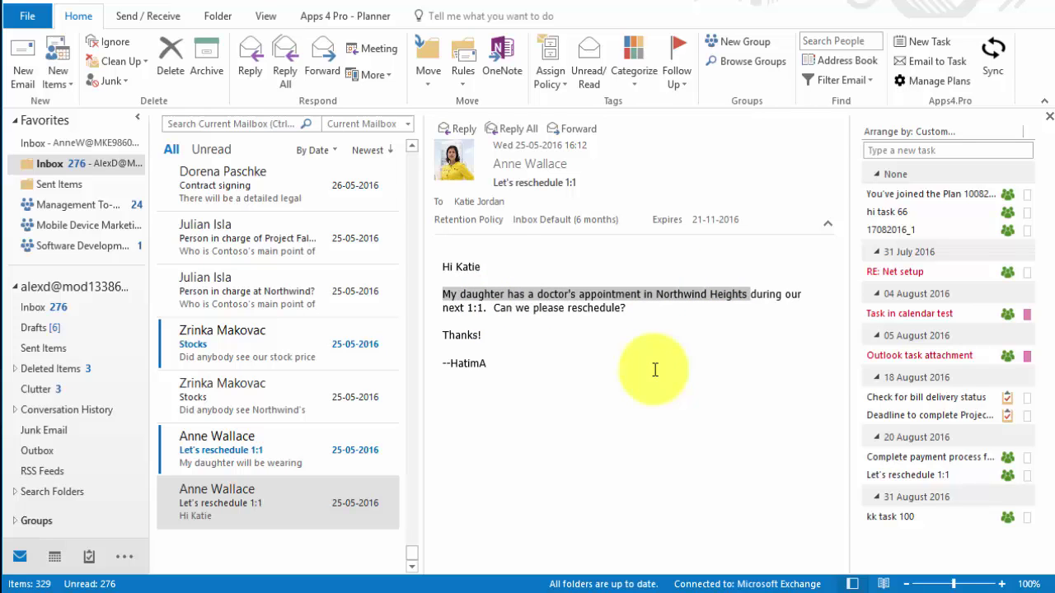
Convert the 'Check for bill delivery status' task to Planner under Management To-Dos, bucket To do.
key(ctrl+4)
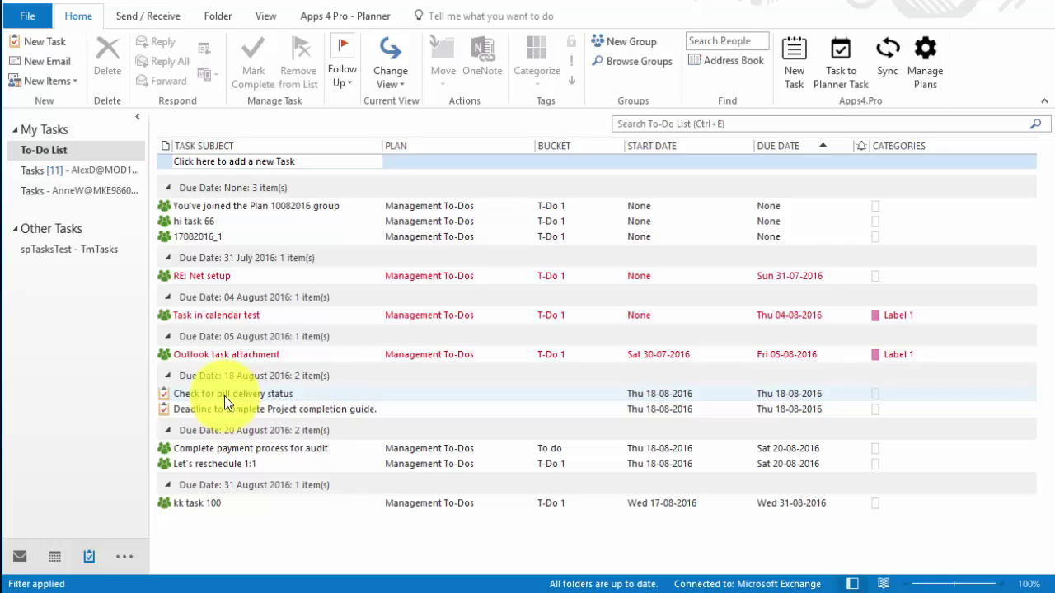
right_click(225, 395)
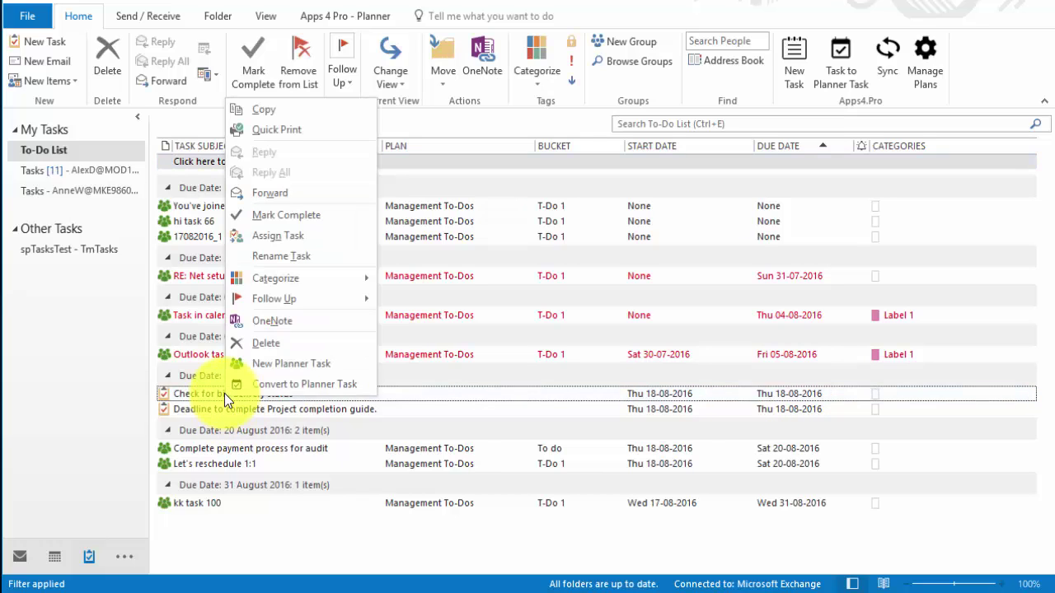
click(310, 385)
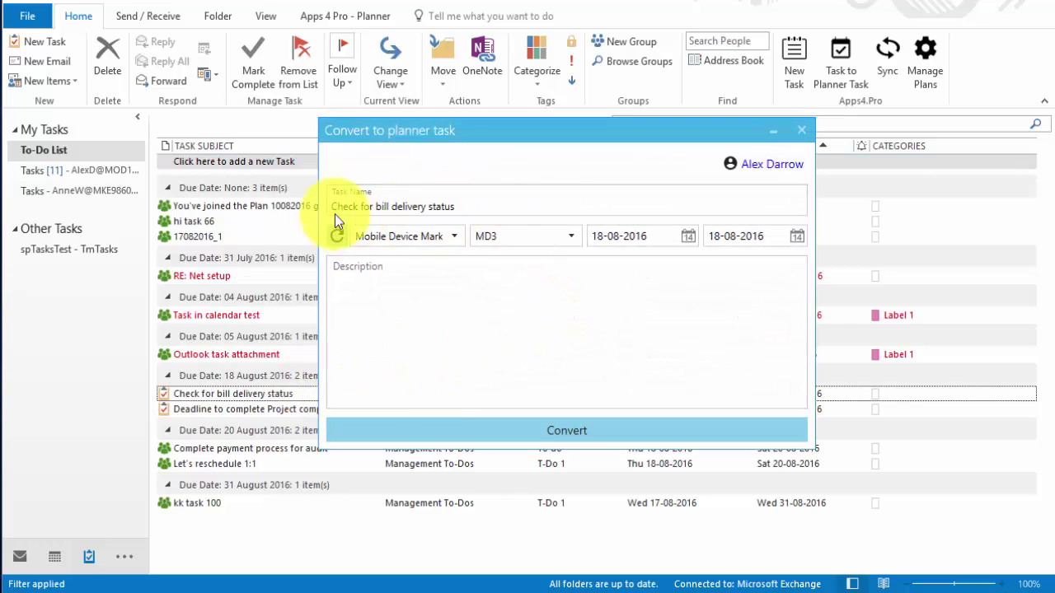
click(337, 236)
click(453, 236)
click(463, 278)
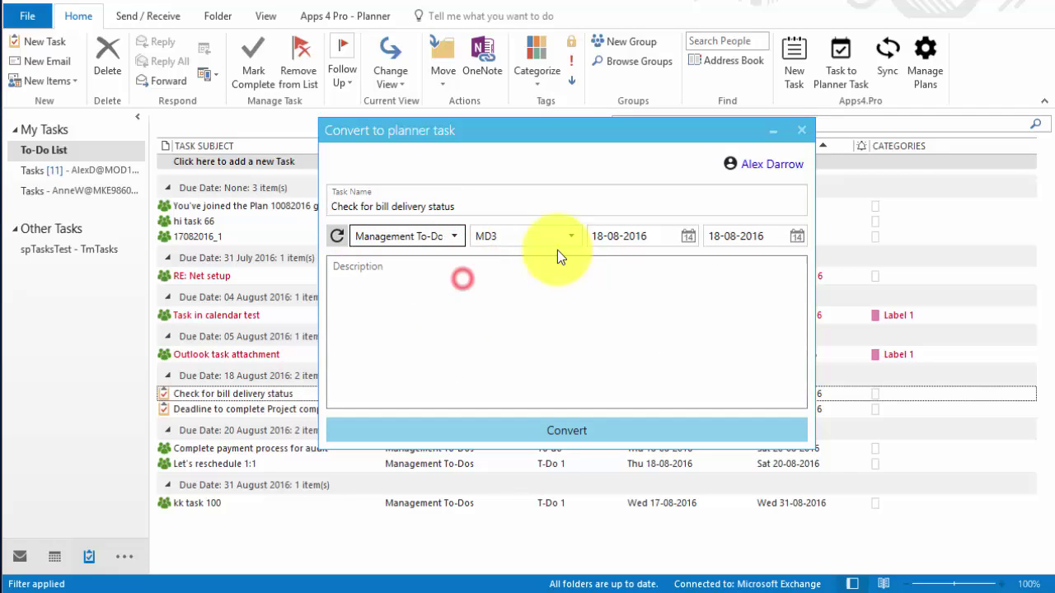
click(555, 243)
click(535, 277)
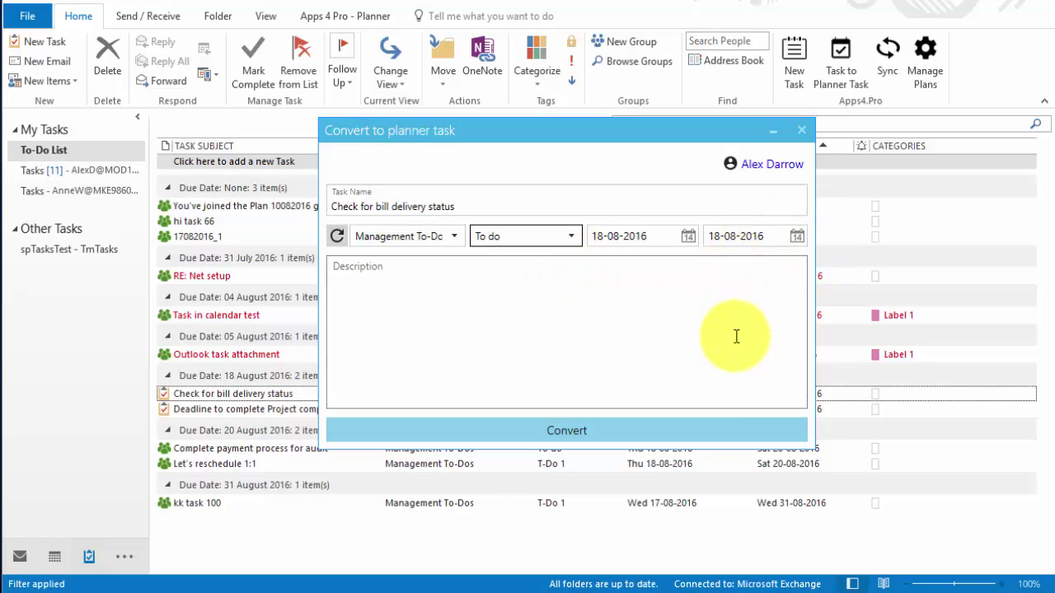
click(646, 432)
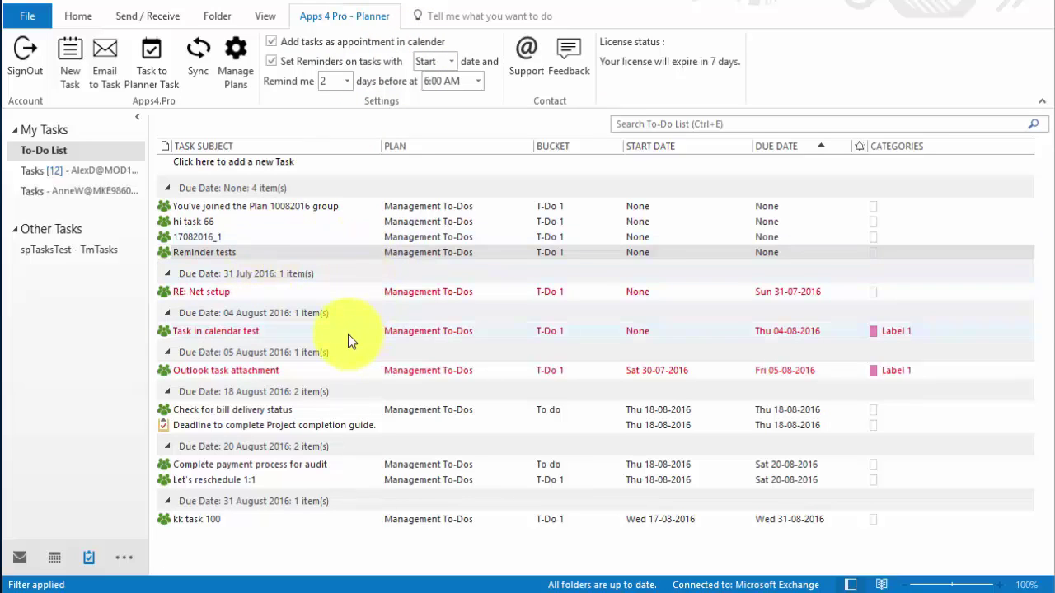
Add Planner task 'Reminder test1' in To do 2, dated 19–20 August 2016, and view it on the calendar.
click(72, 66)
click(420, 195)
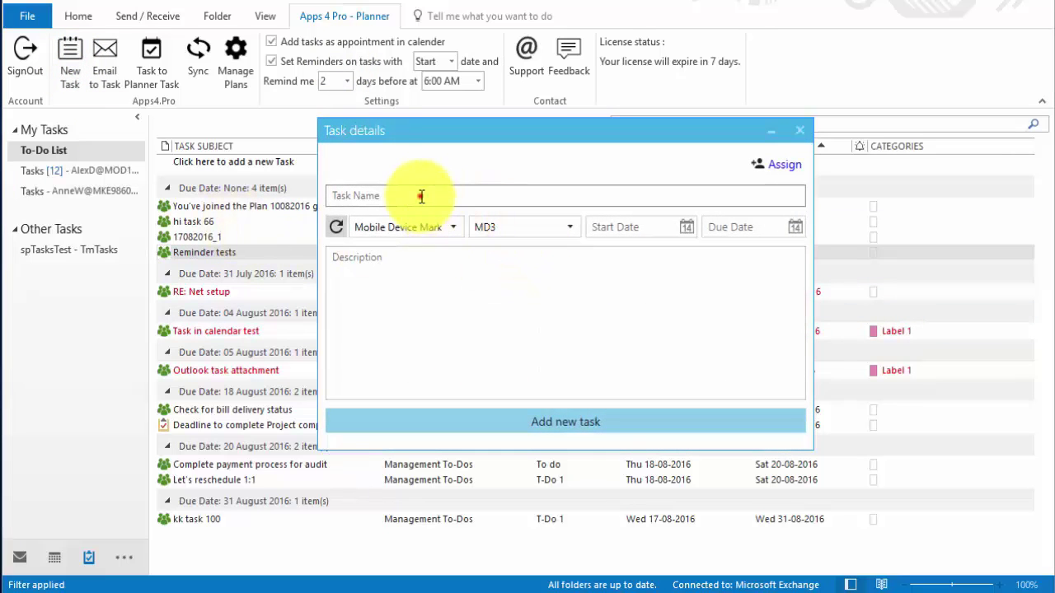
text(Reminder test1)
click(686, 236)
click(701, 342)
click(795, 237)
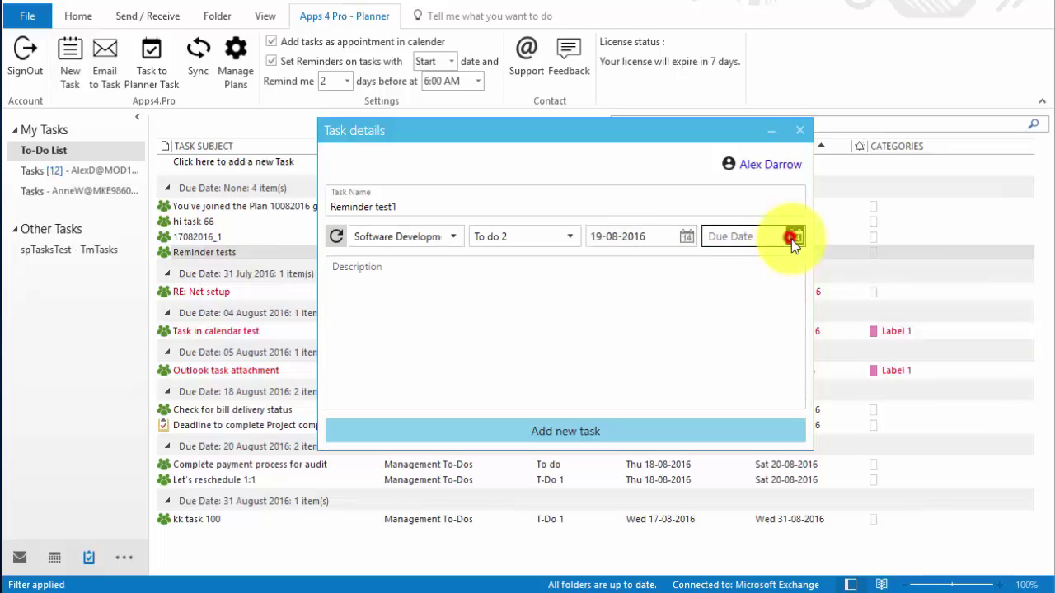
click(838, 342)
click(582, 430)
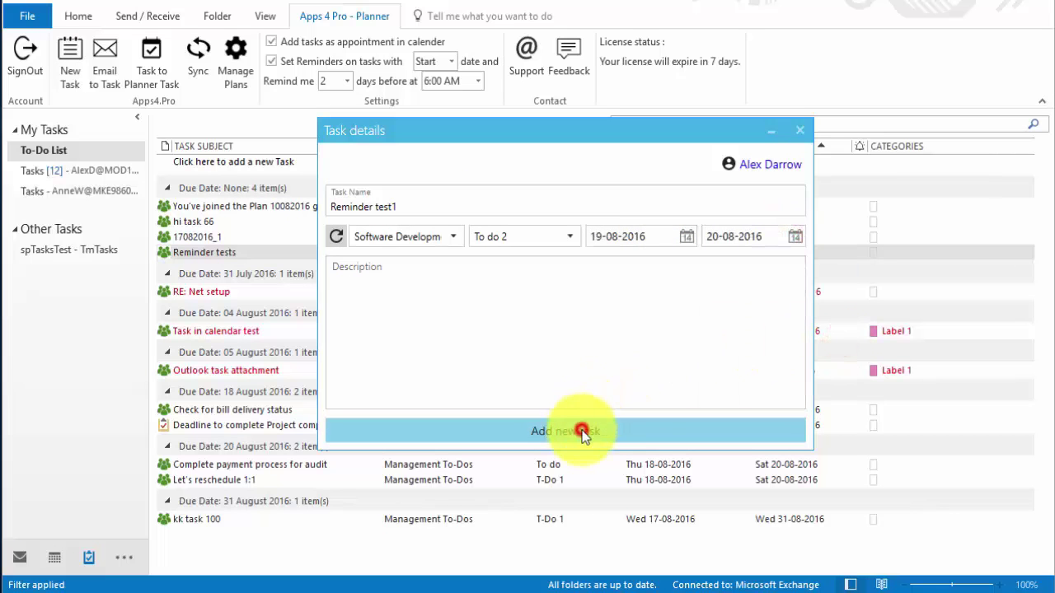
click(52, 557)
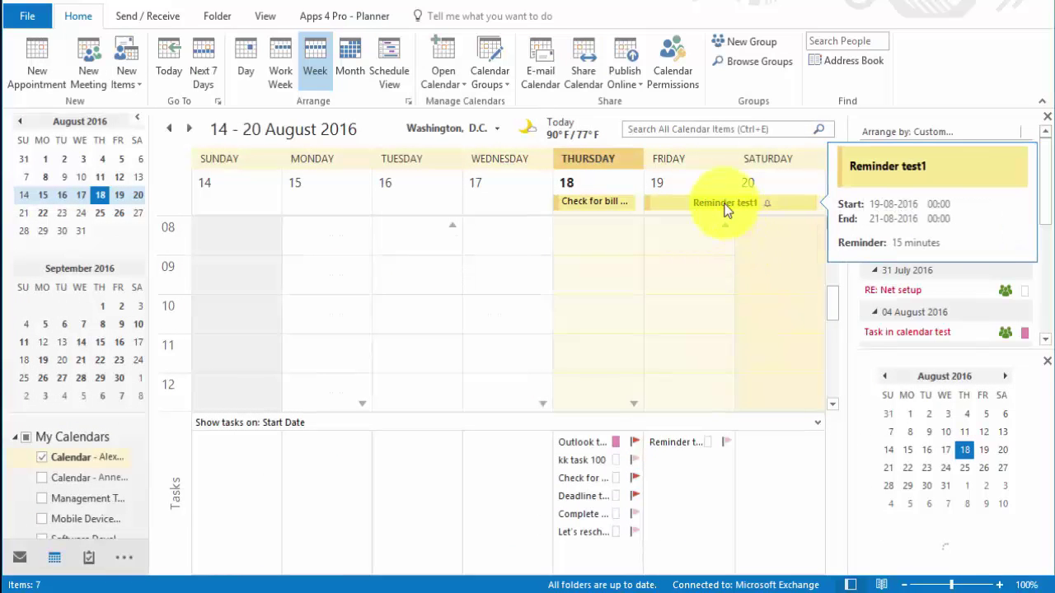
click(724, 206)
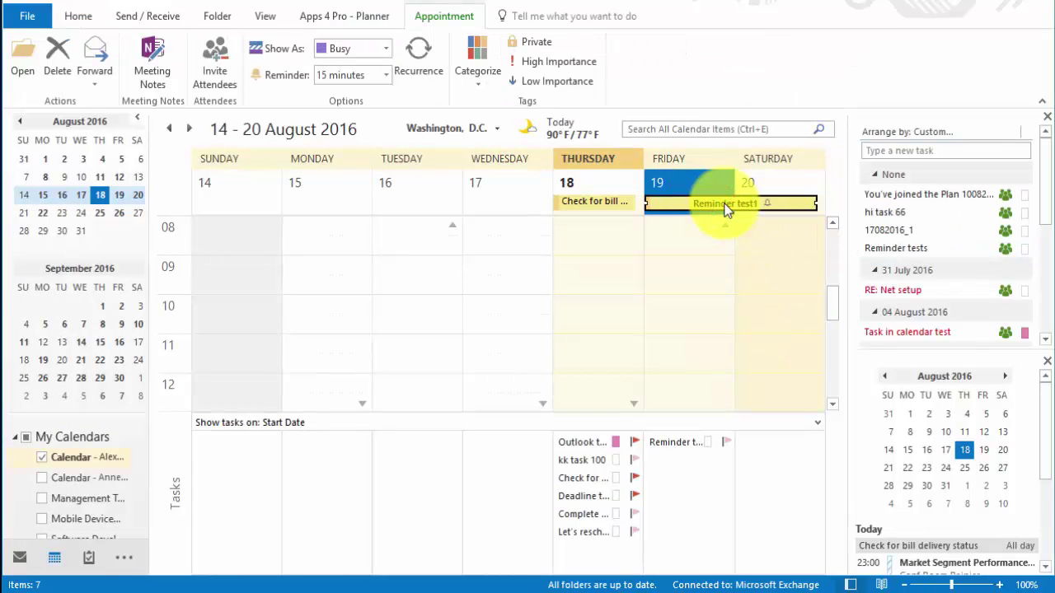
double_click(718, 205)
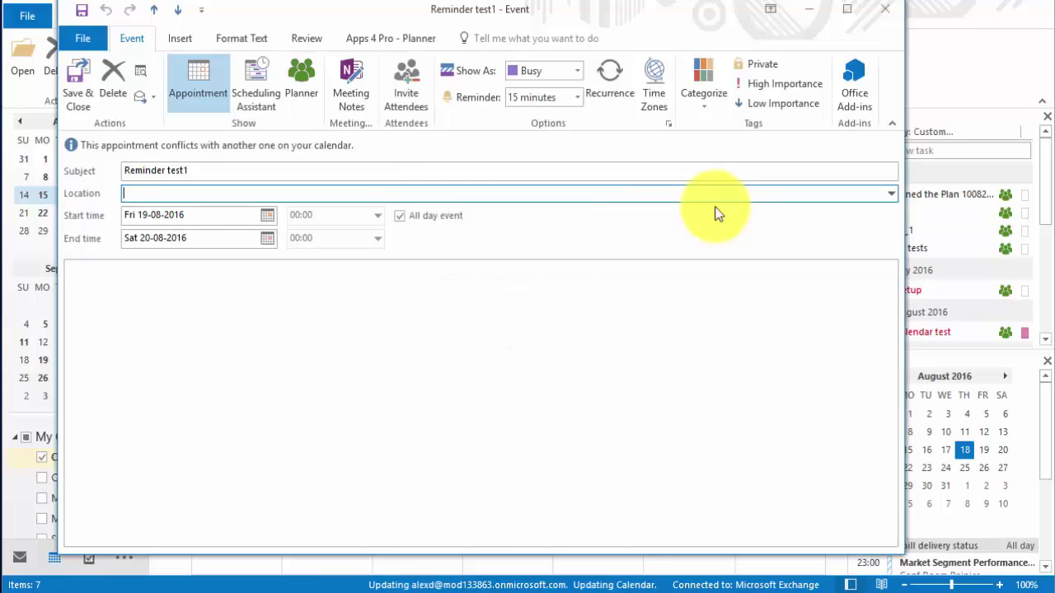
click(307, 77)
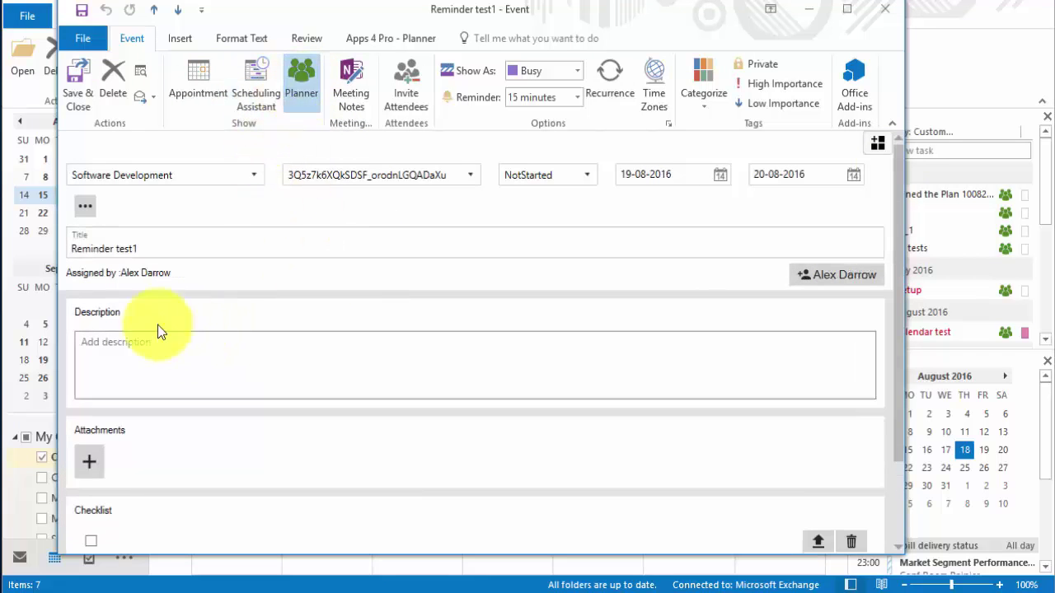
click(878, 143)
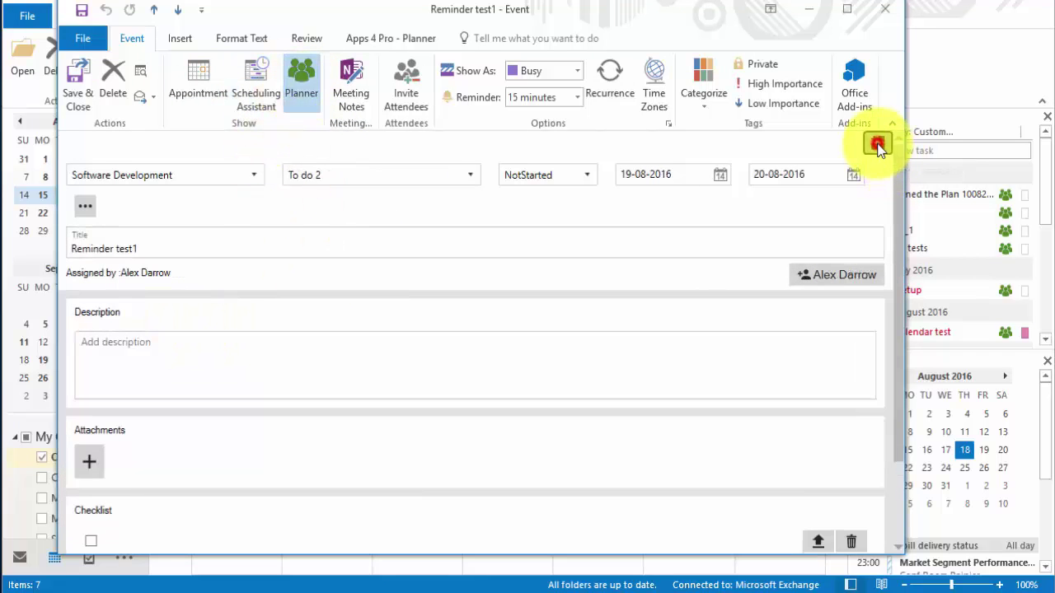
click(680, 210)
click(834, 276)
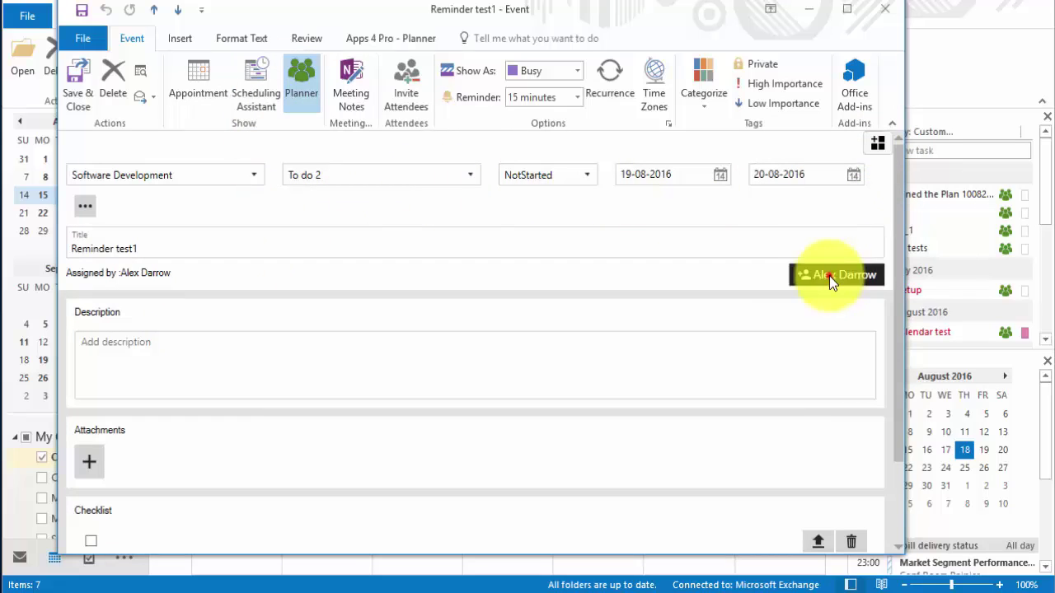
click(697, 264)
click(902, 227)
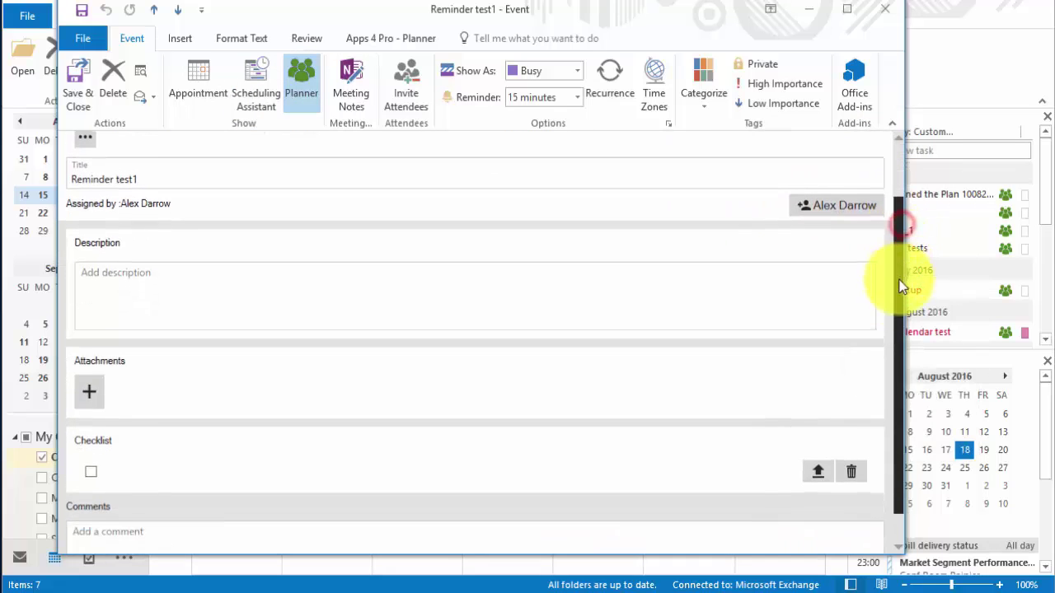
drag(903, 228, 888, 326)
click(177, 248)
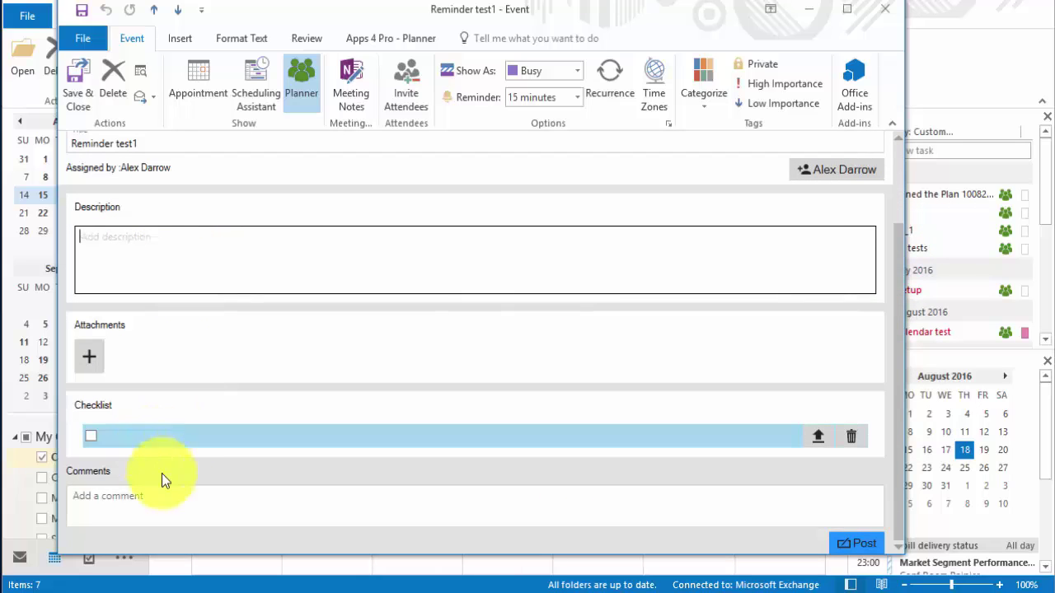
click(77, 108)
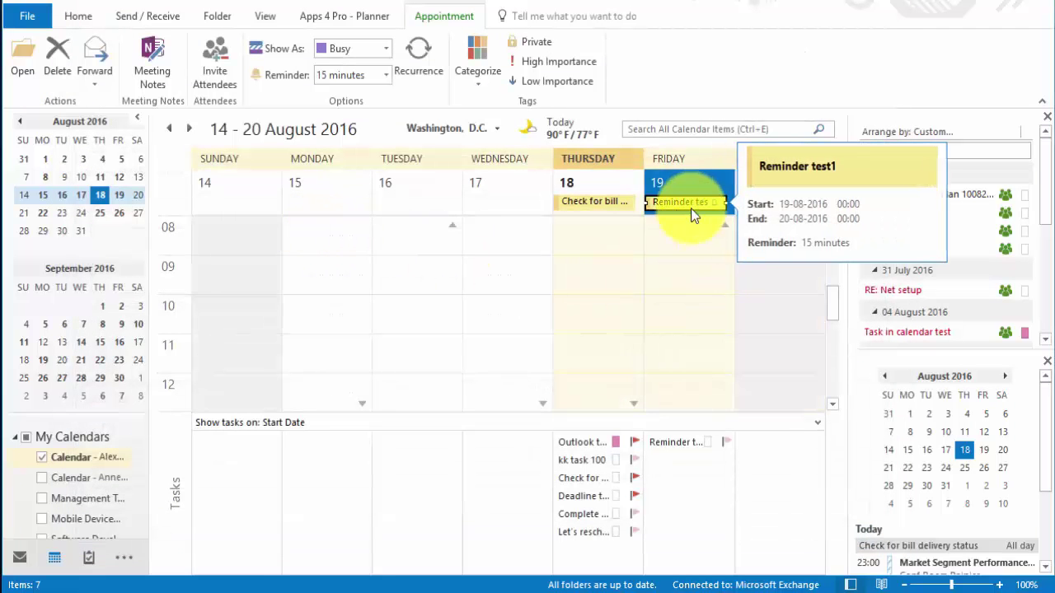
Switch to the Apps 4 Pro - Planner ribbon commands to reach the Management To-Dos plan manager.
click(345, 16)
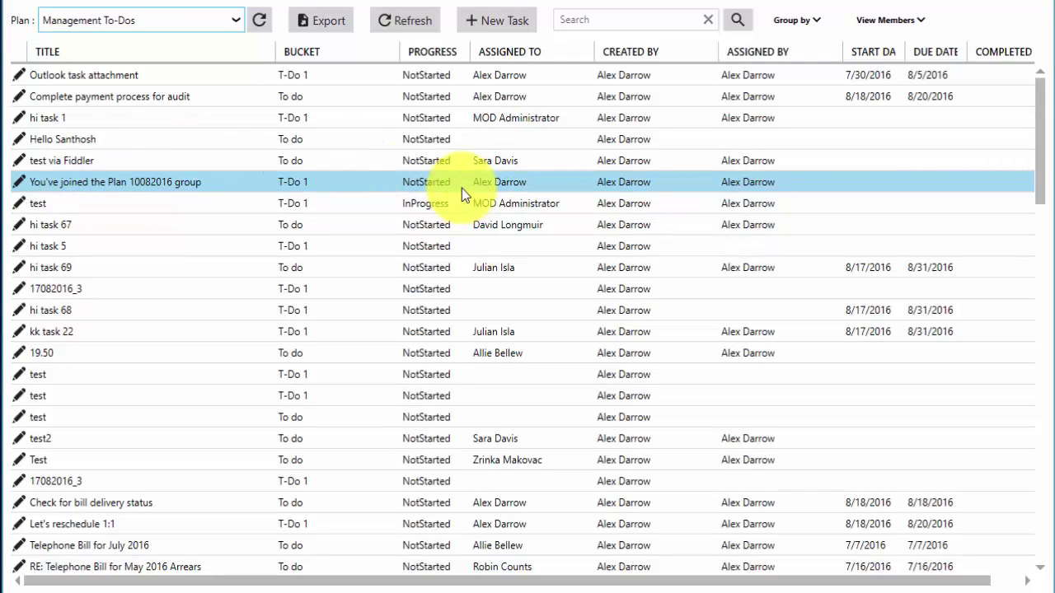
Group the Management To-Dos tasks by Bucket then Progress, and collapse and re-expand T-Do 1.
scroll(396, 140, down, 15)
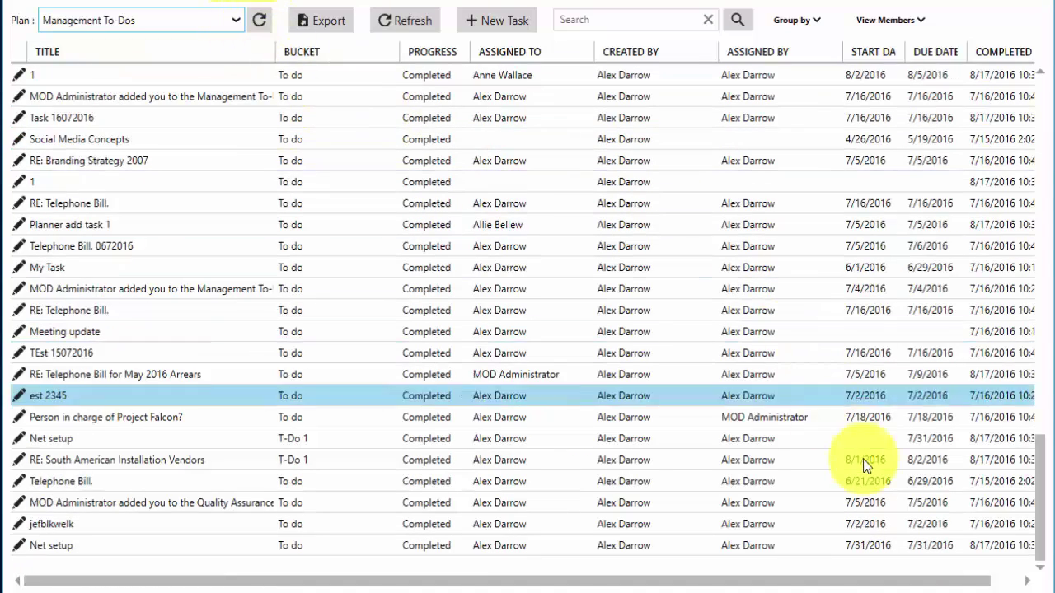
drag(1040, 520, 1040, 153)
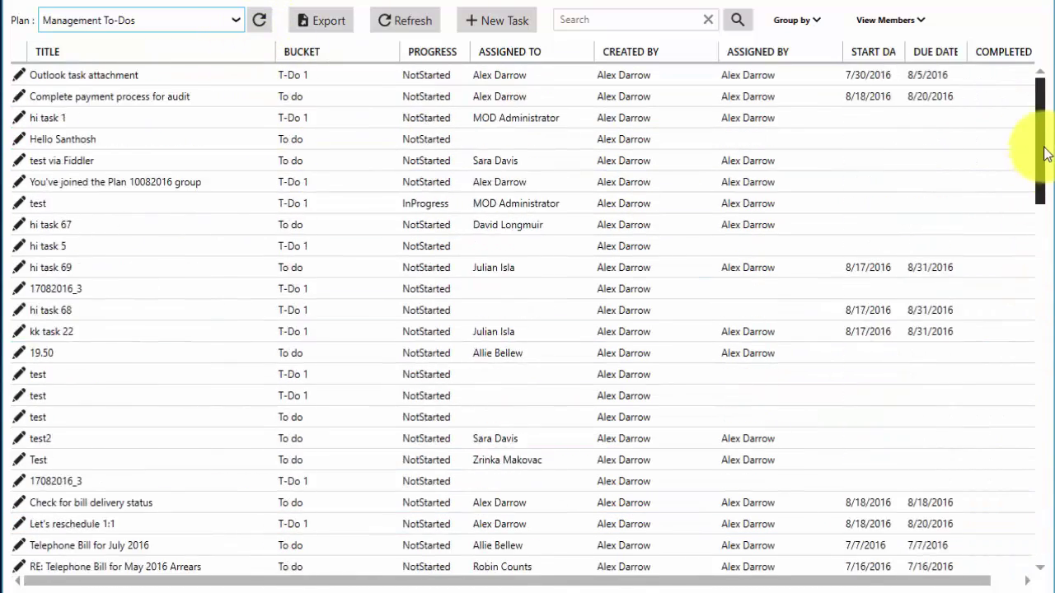
click(337, 24)
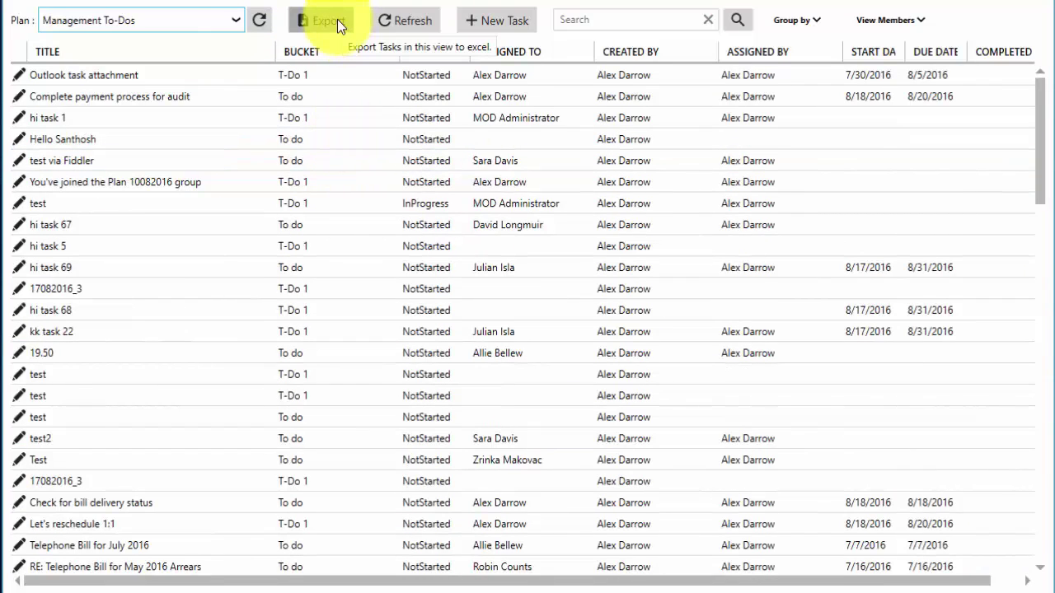
click(813, 20)
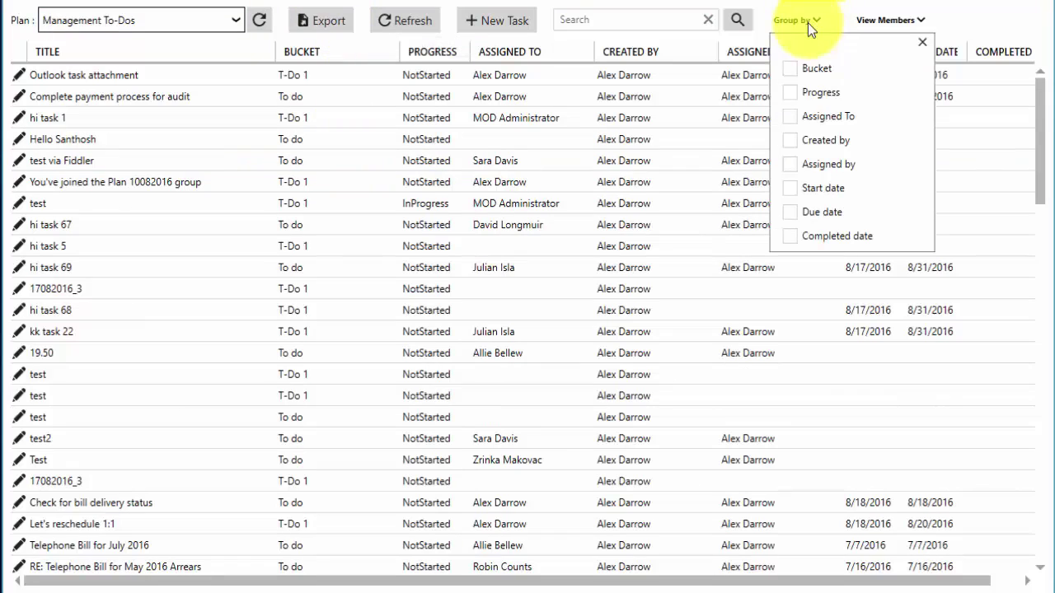
click(806, 69)
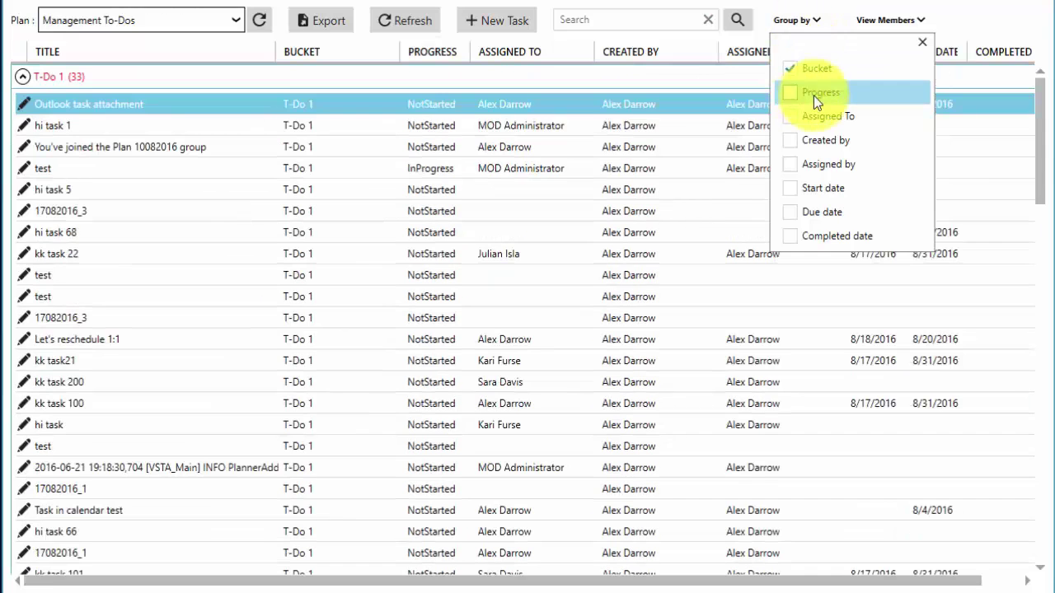
click(814, 96)
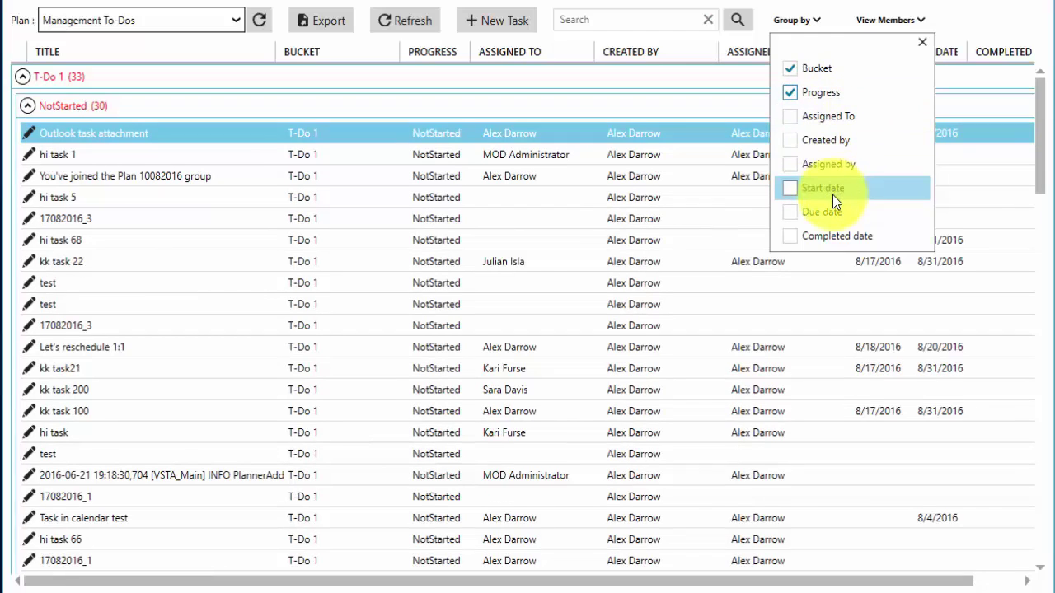
click(922, 41)
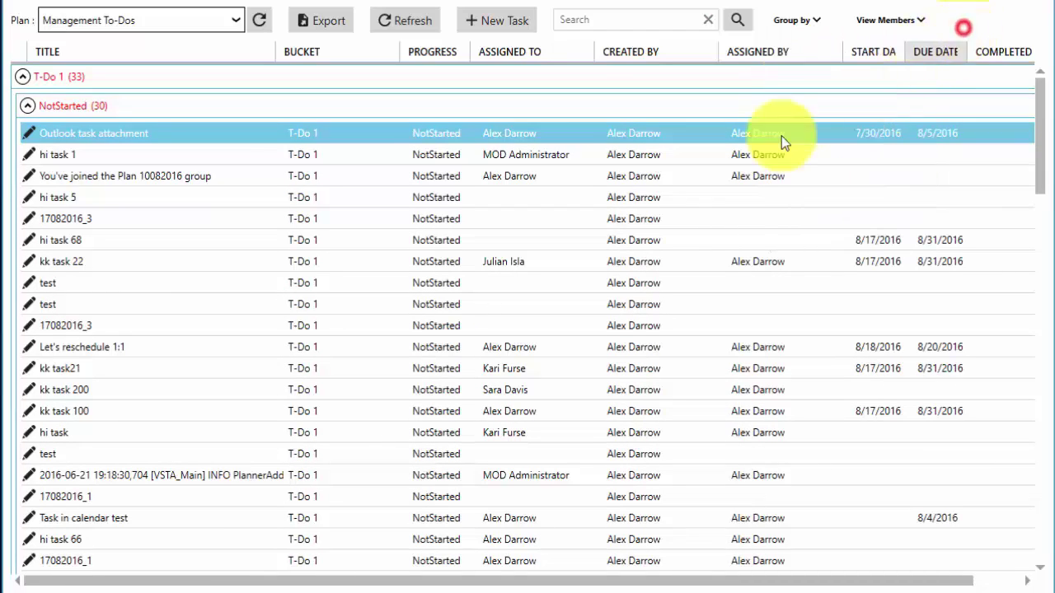
click(23, 76)
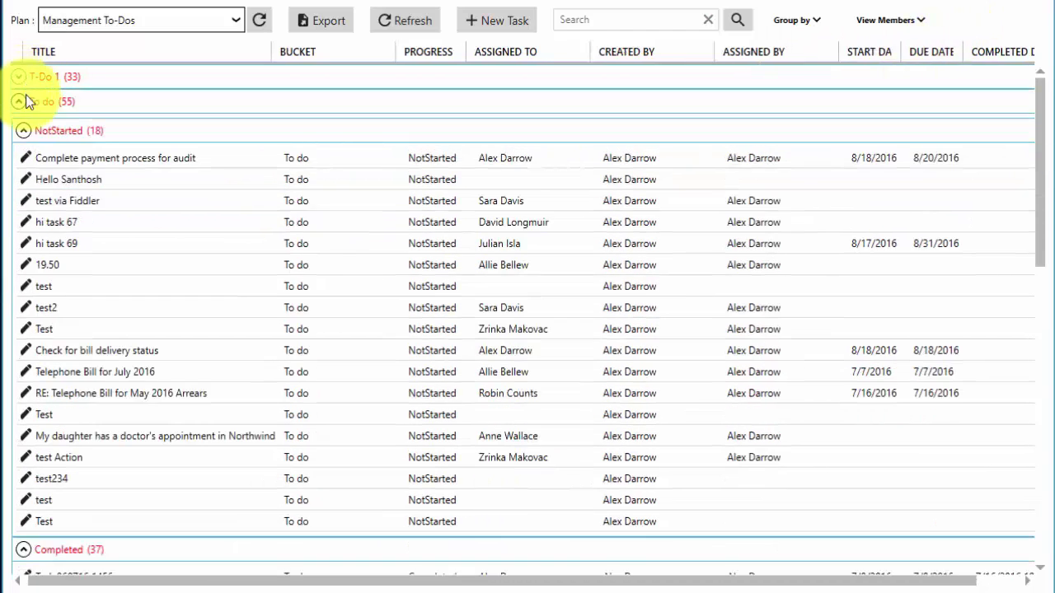
click(18, 76)
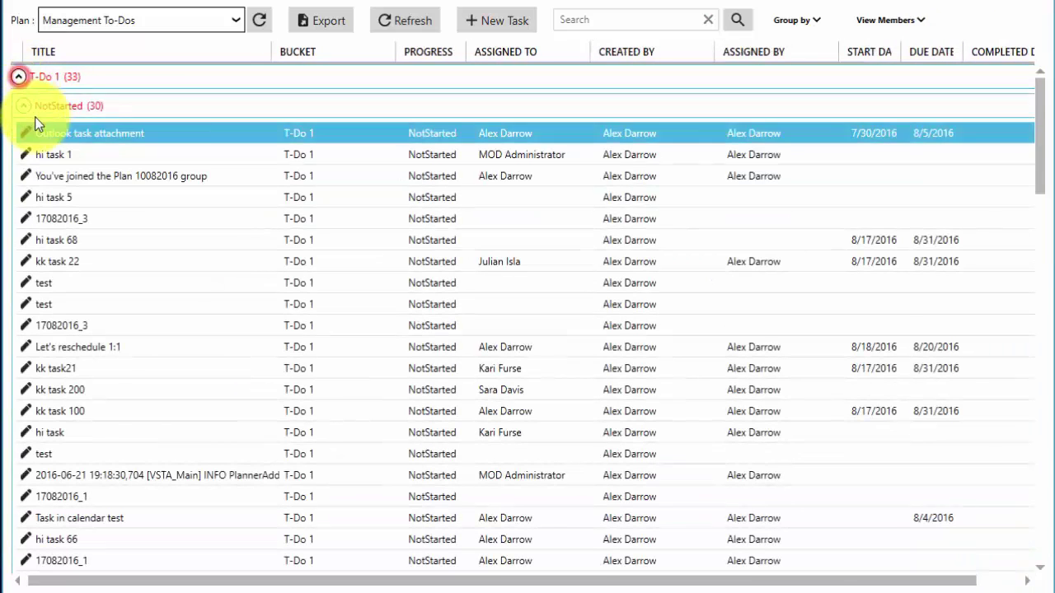
View the plan's twelve members, close the list, and return to the Planner add-in commands.
click(908, 22)
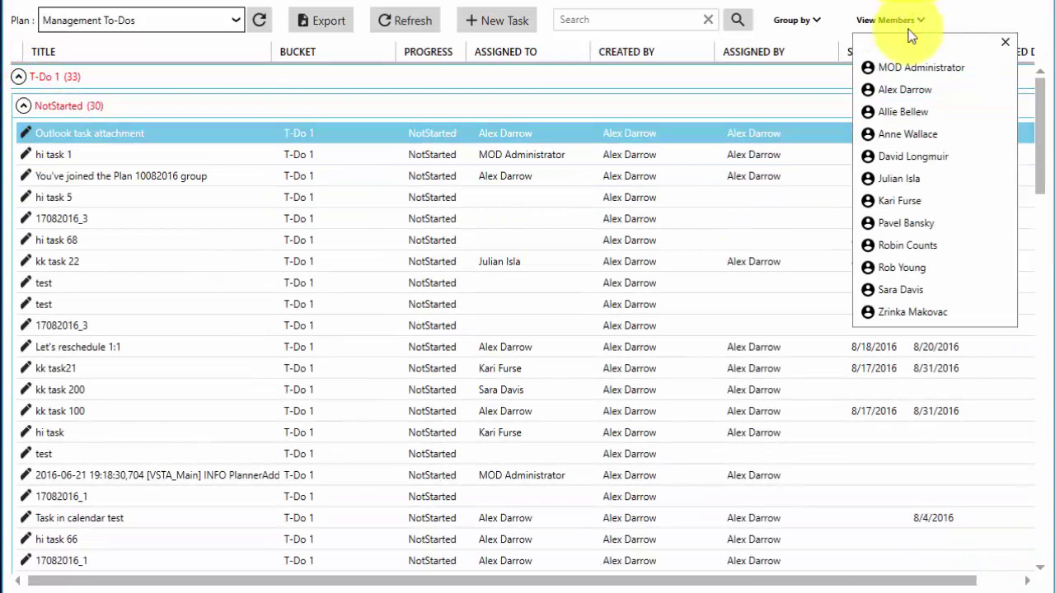
click(791, 84)
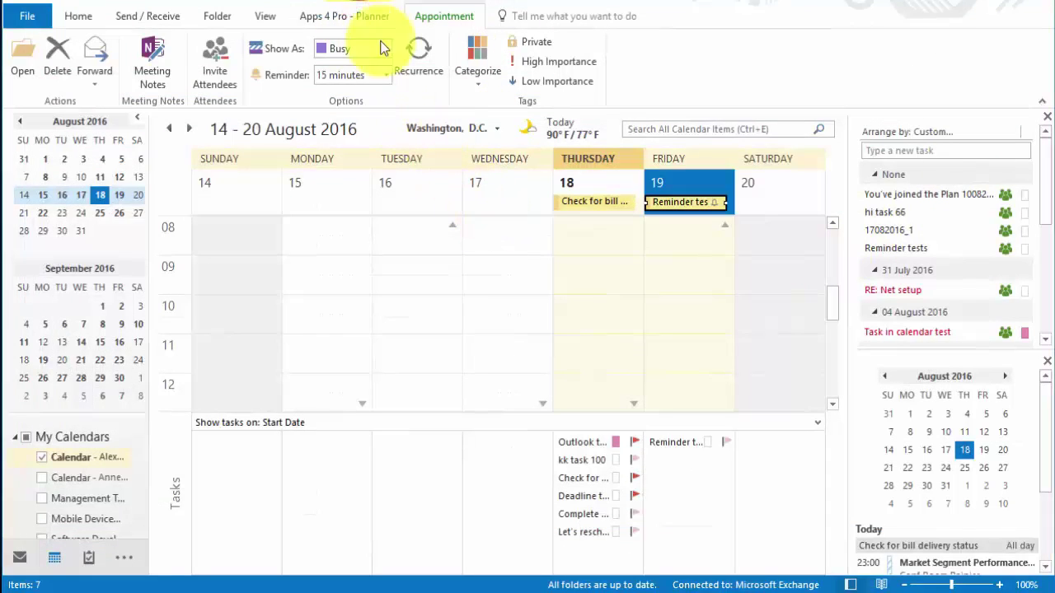
click(350, 16)
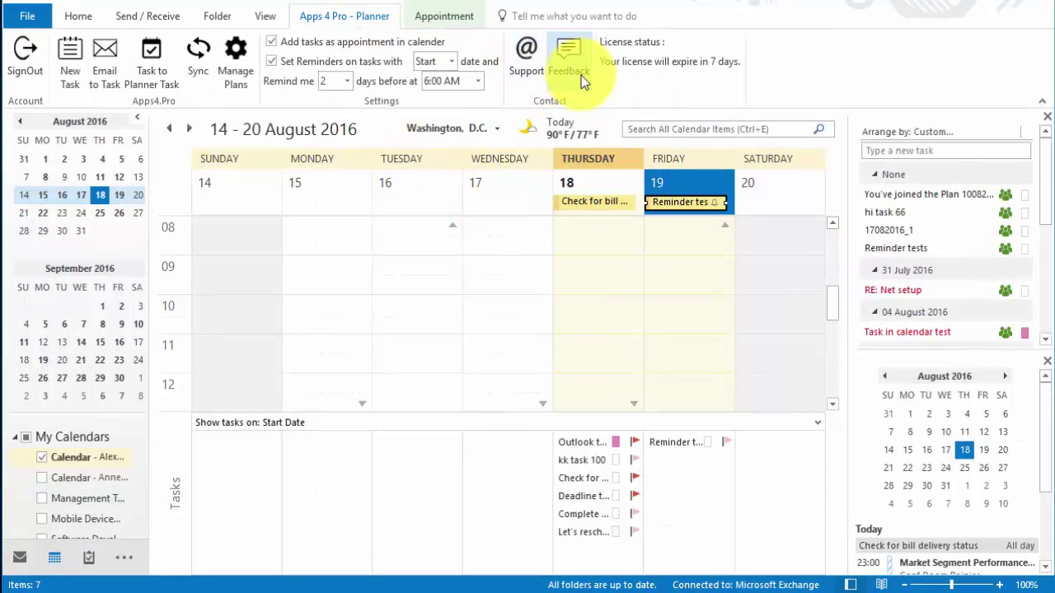